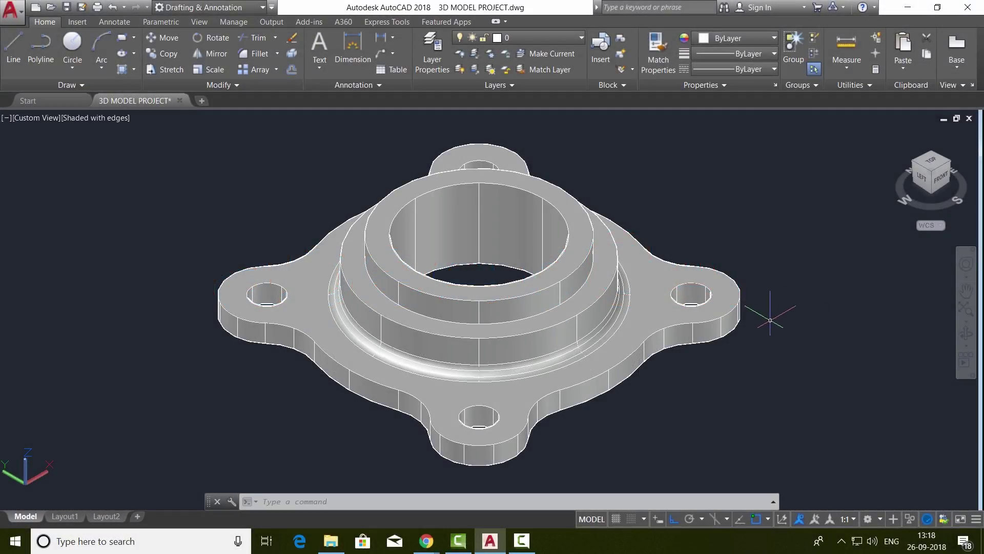
Step: Switch to Layout1 and erase its existing flange viewport
left_click(67, 517)
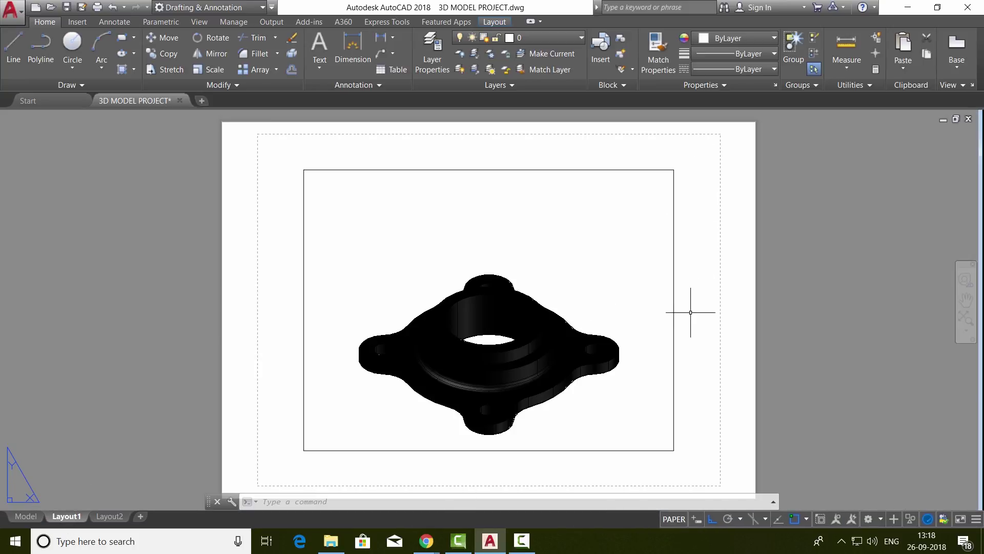
left_click(674, 283)
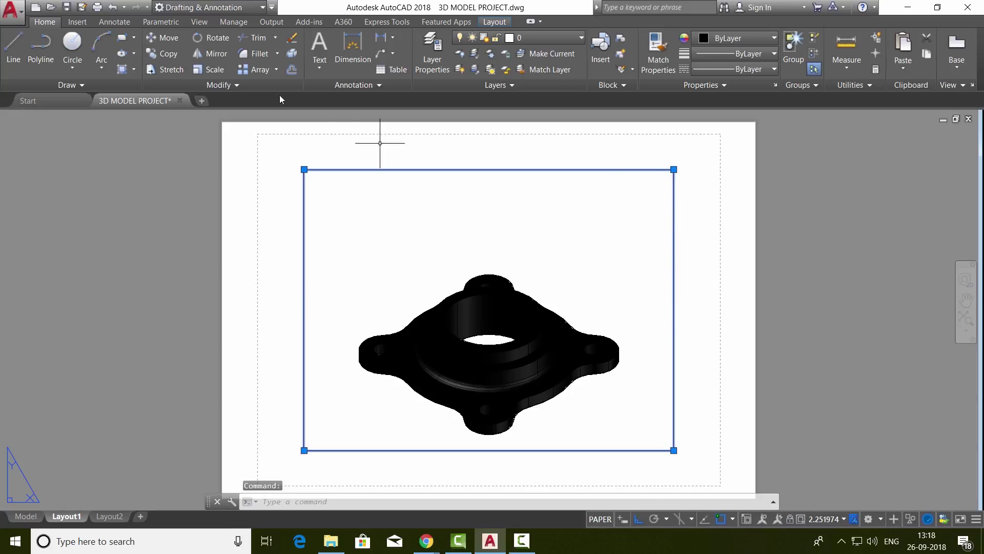
left_click(291, 37)
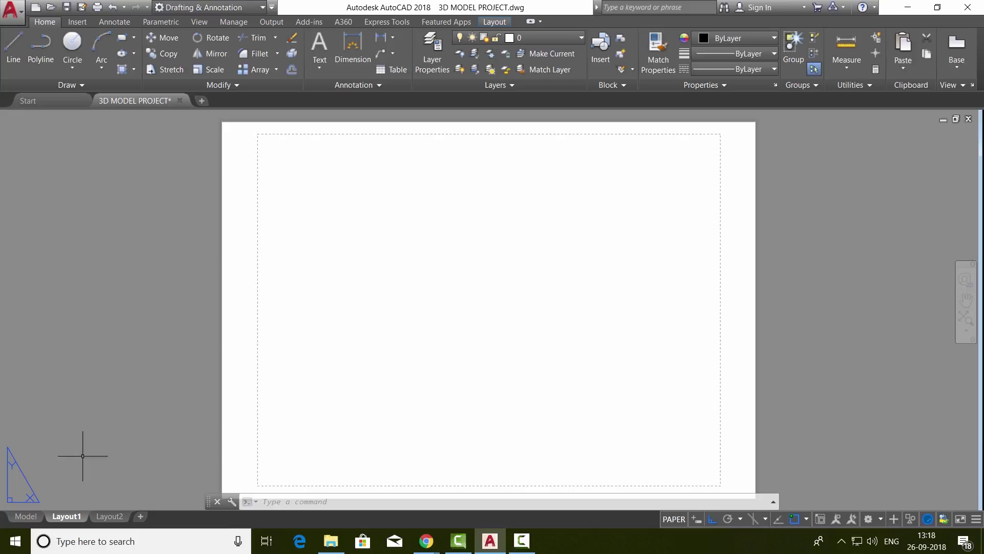
Step: Set Layout1's page setup to DWG To PDF.pc3 with landscape ISO A4 (297 x 210 mm) paper
right_click(69, 517)
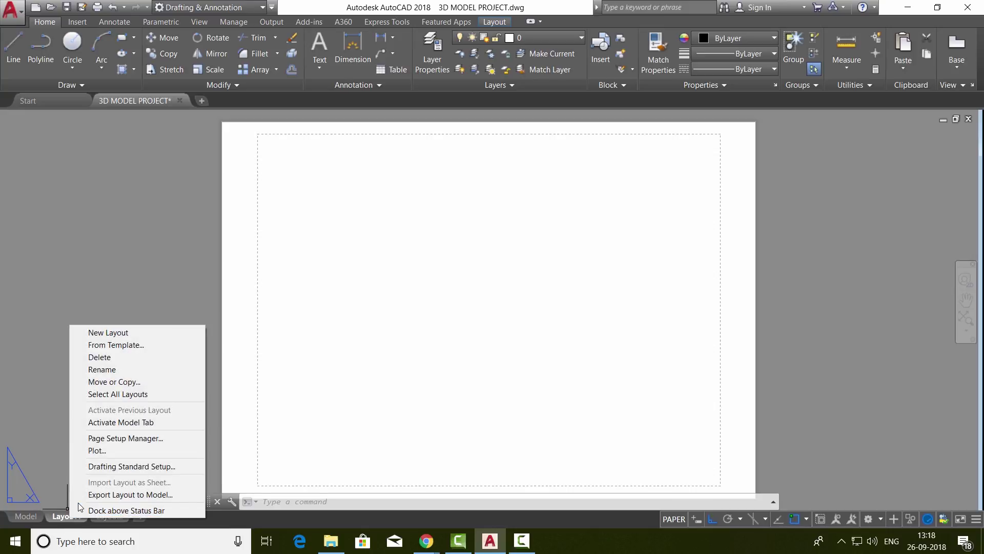
left_click(115, 438)
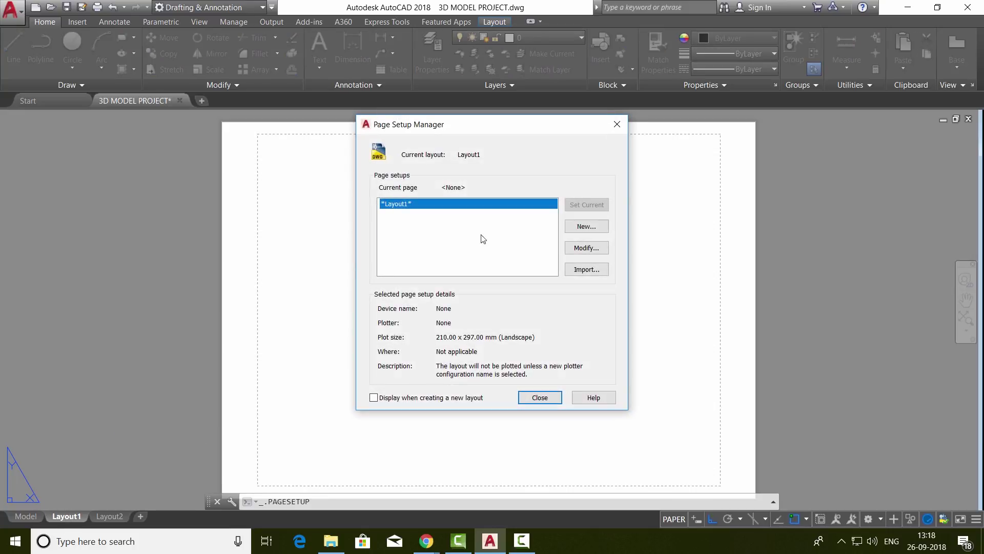
left_click(598, 248)
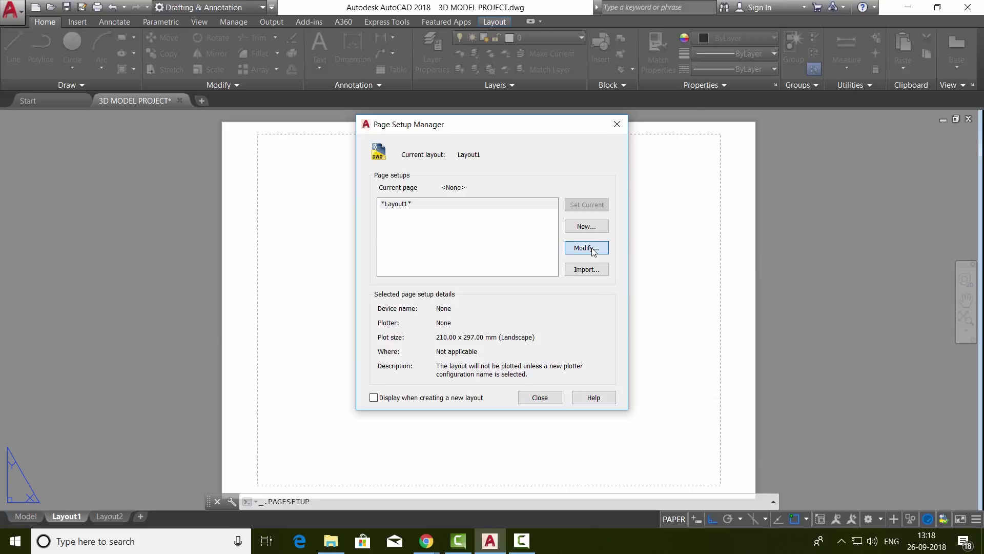
left_click(388, 177)
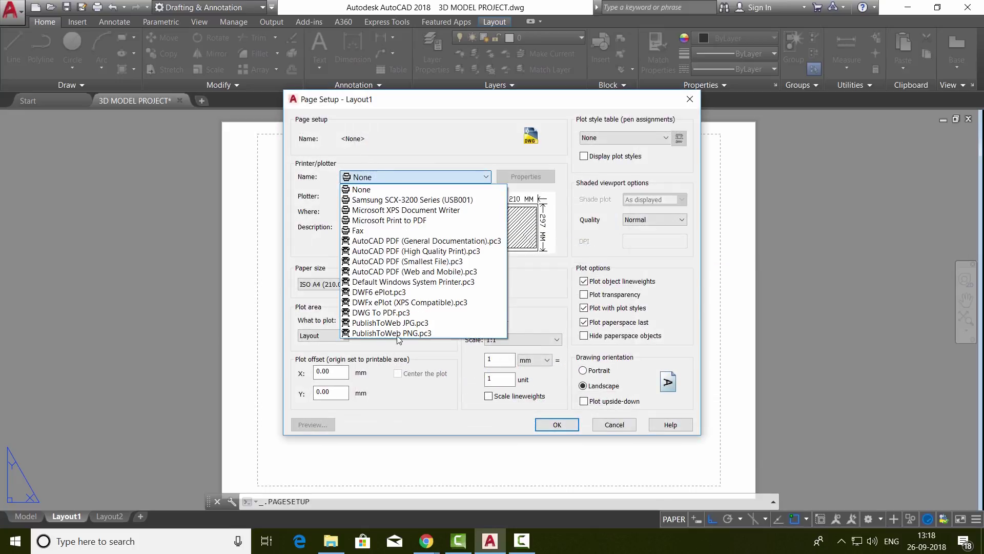
left_click(390, 312)
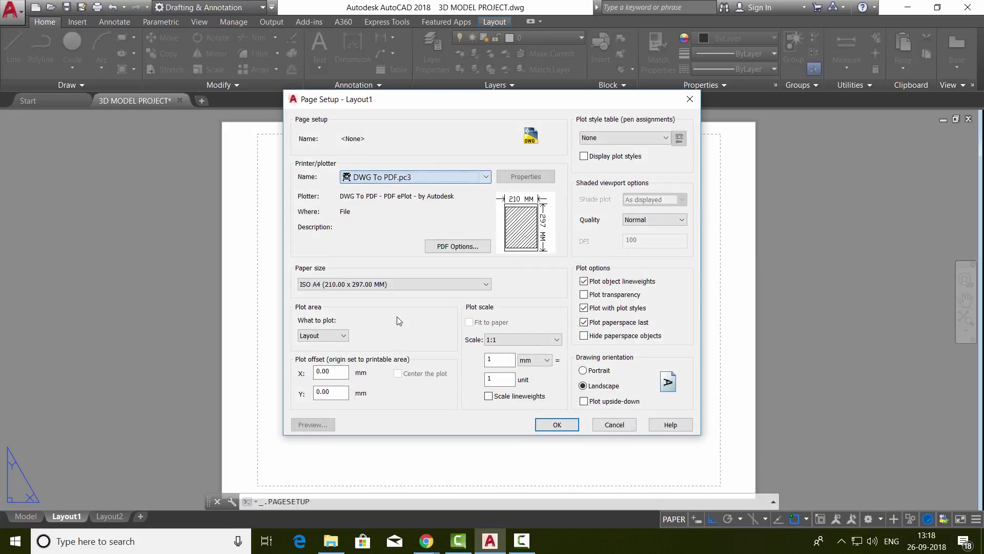
left_click(371, 285)
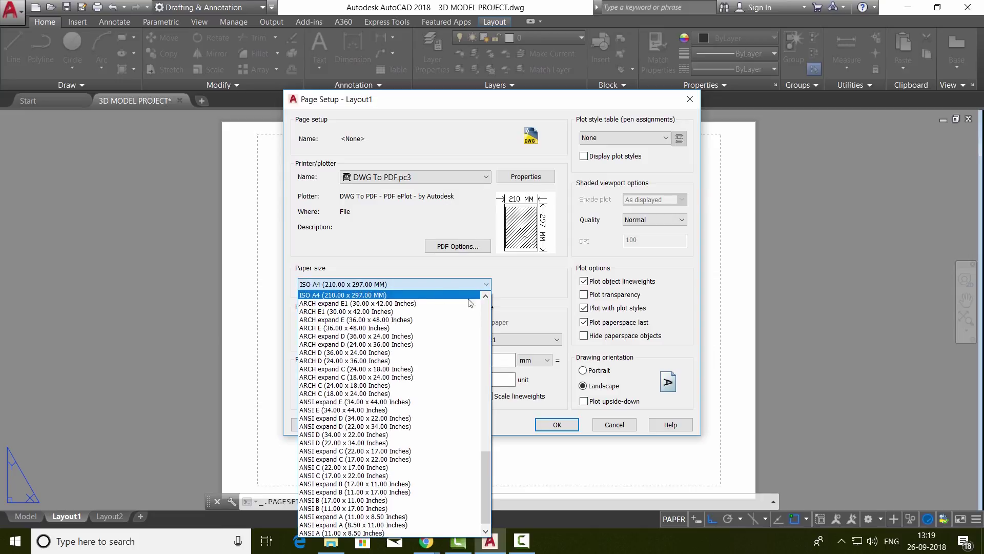
left_click(485, 295)
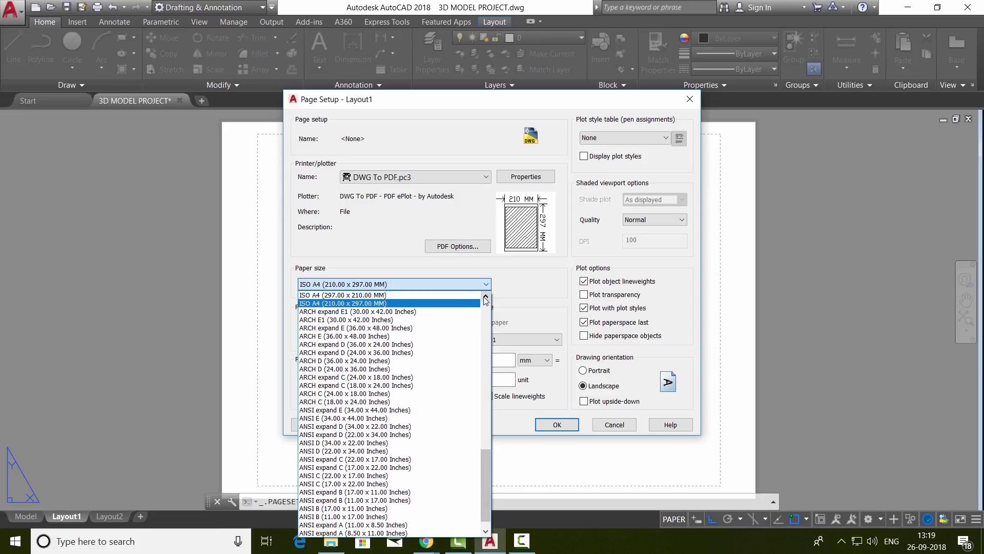
left_click(387, 295)
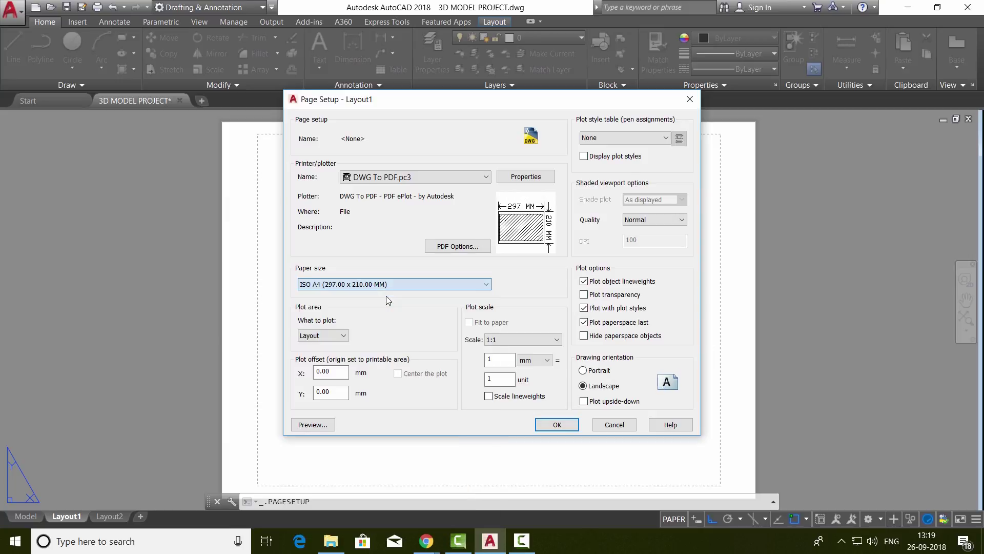
left_click(565, 426)
left_click(540, 397)
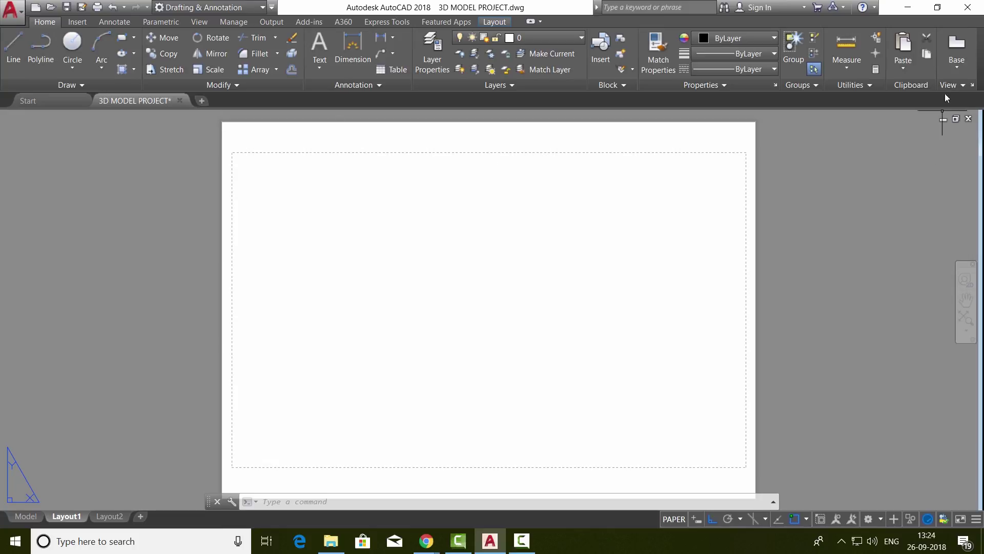
Step: Start a base view of the flange from model space, set to Front orientation
left_click(957, 65)
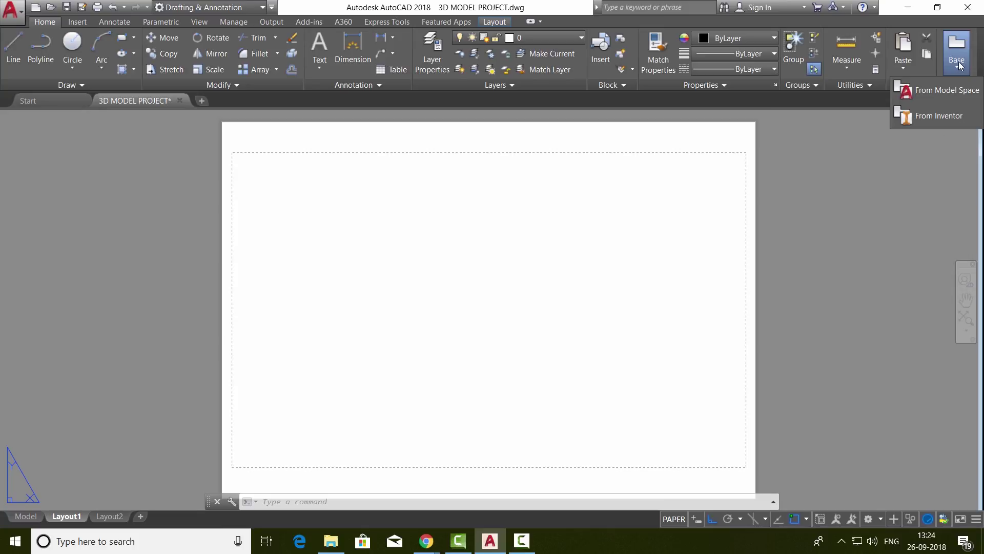
left_click(946, 97)
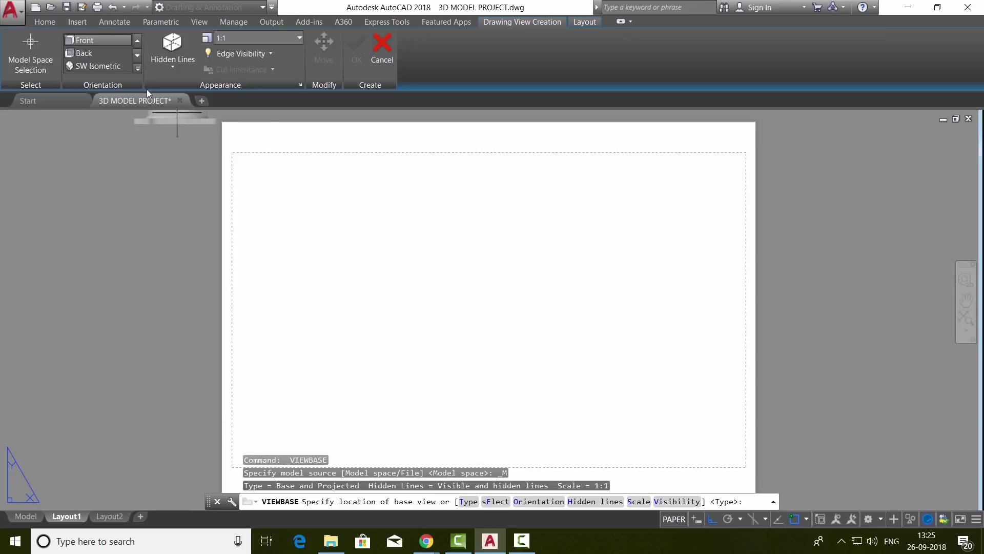
left_click(98, 66)
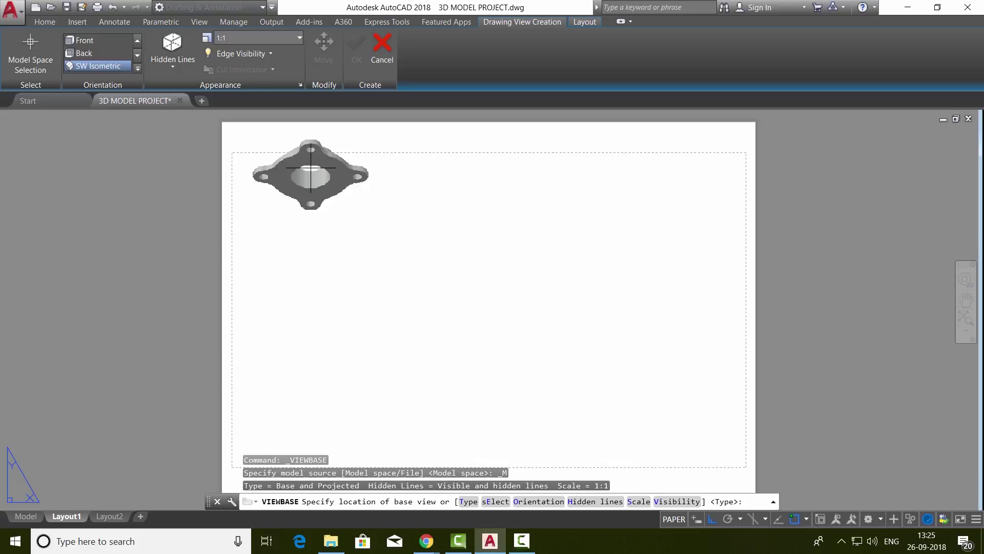
left_click(92, 40)
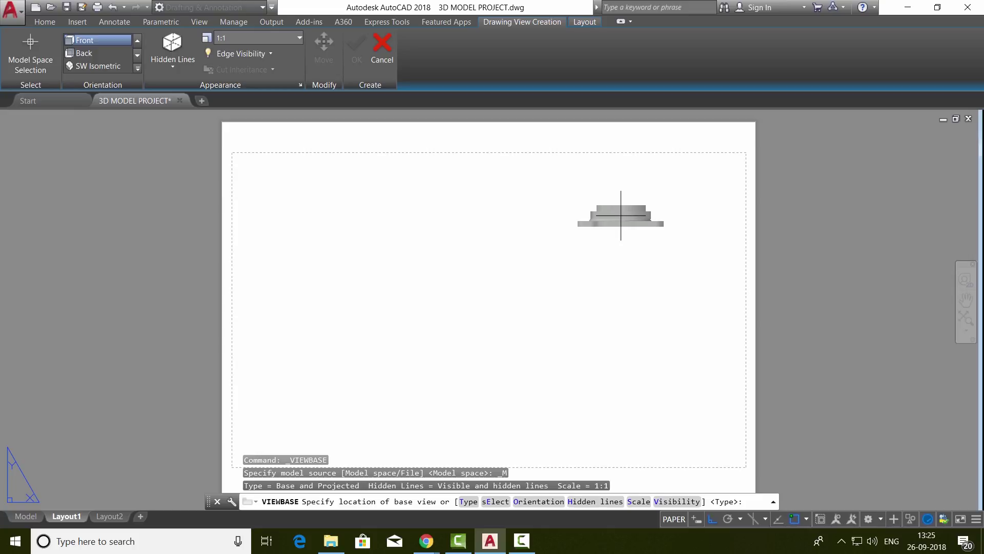
Step: Place the front view at top right, then project a plan view below and an isometric at lower left
left_click(621, 215)
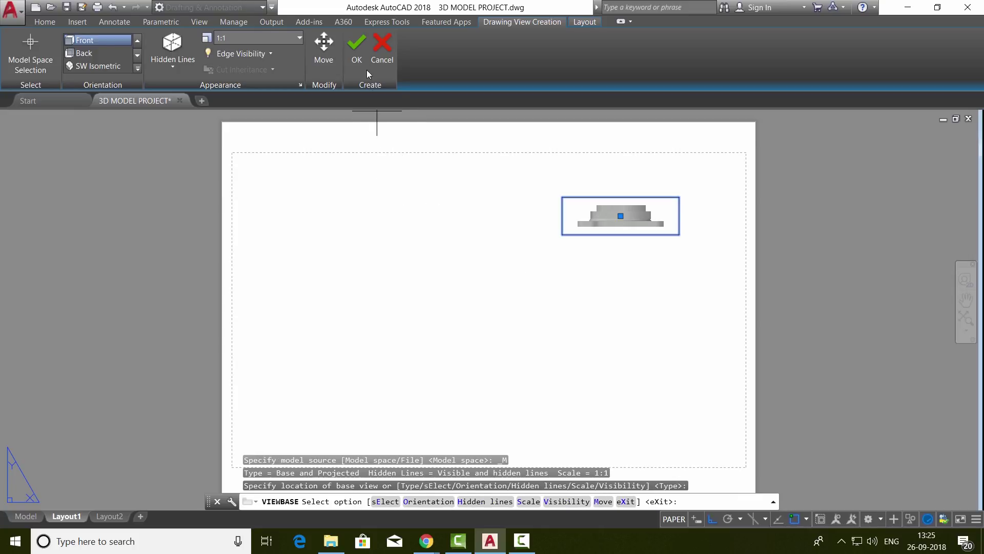
left_click(357, 51)
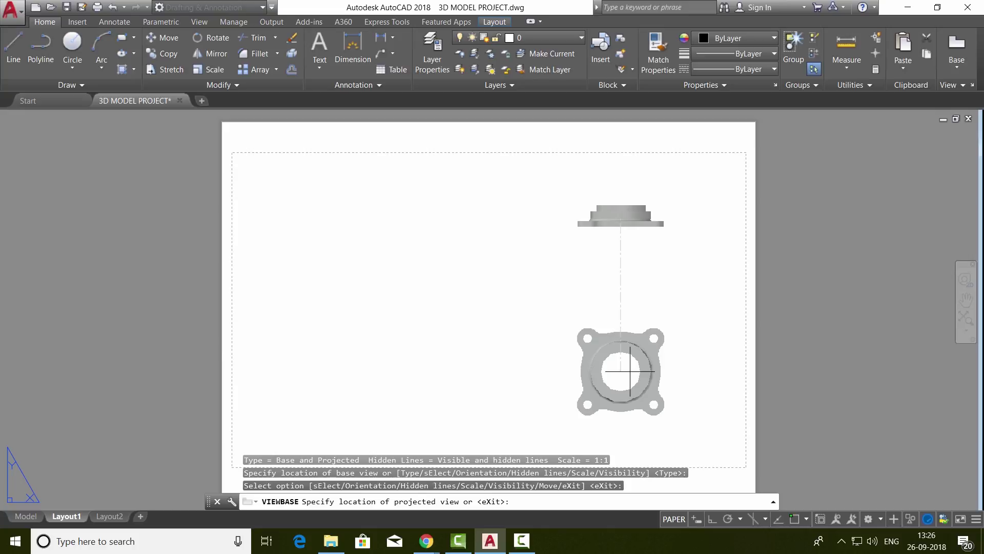
left_click(630, 371)
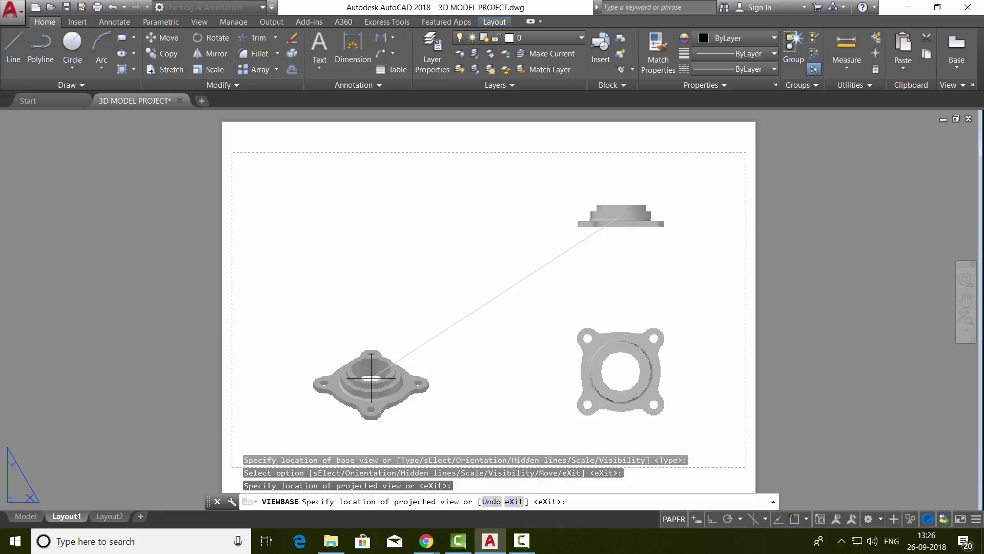
left_click(371, 377)
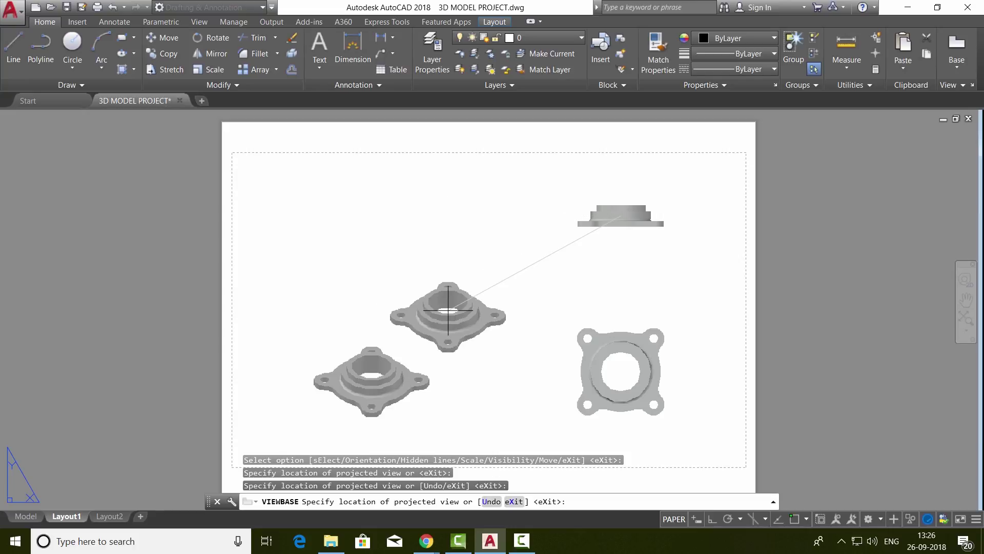
key("Return")
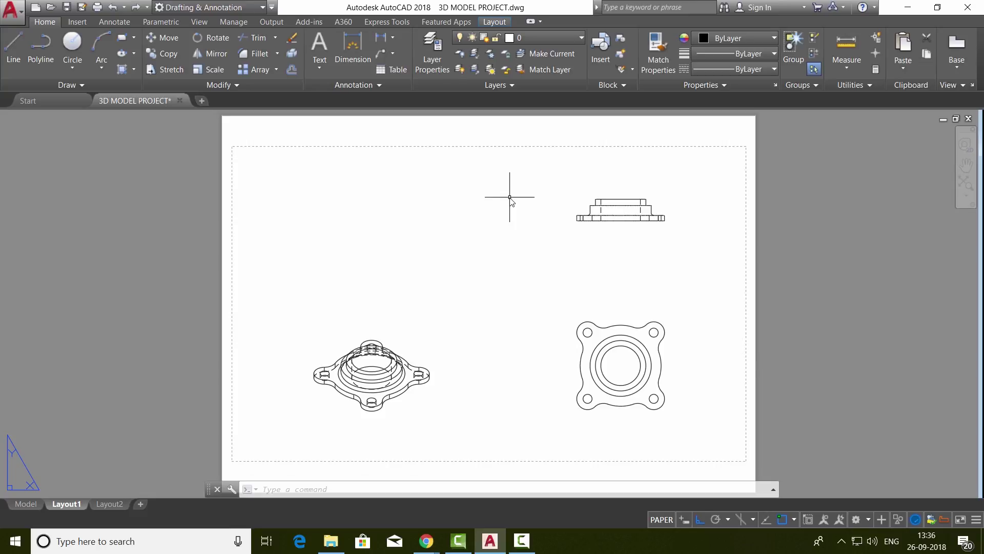
Step: Cut section A-A vertically through the front view's centre and place it to the left
left_click(495, 22)
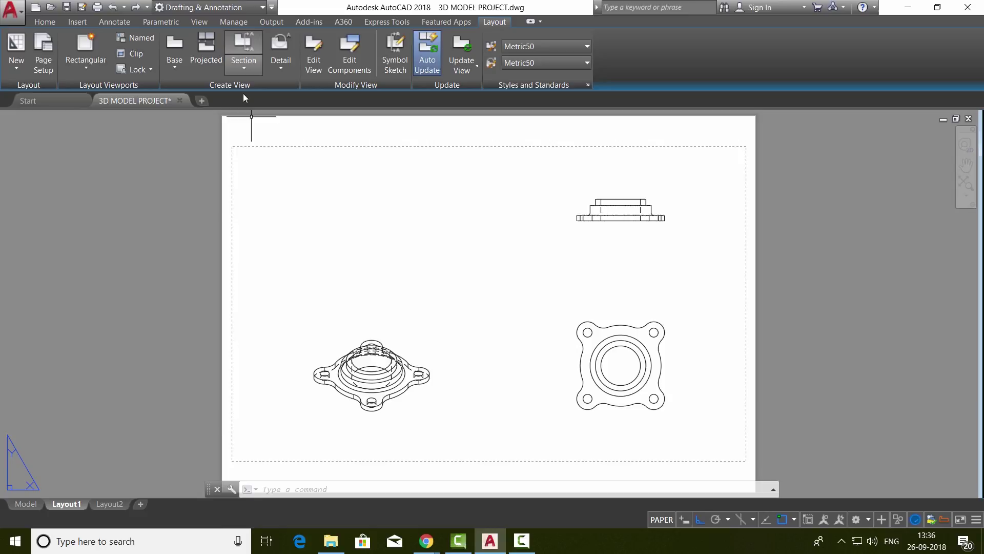
left_click(242, 62)
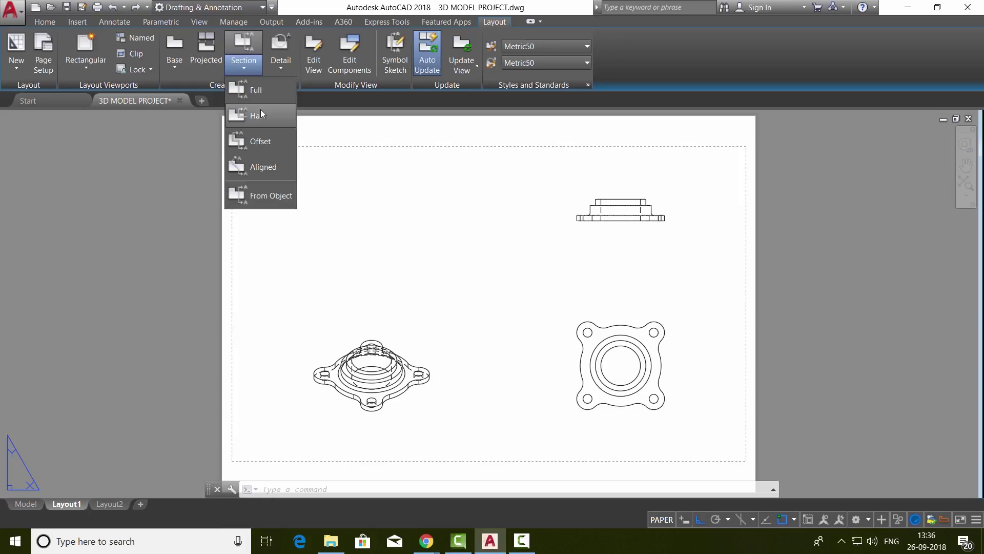
left_click(265, 140)
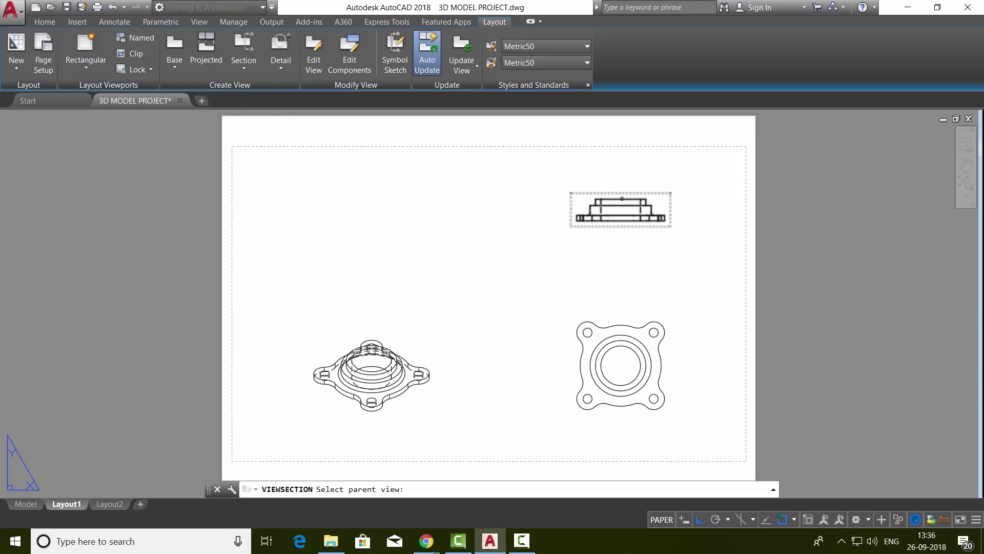
left_click(622, 199)
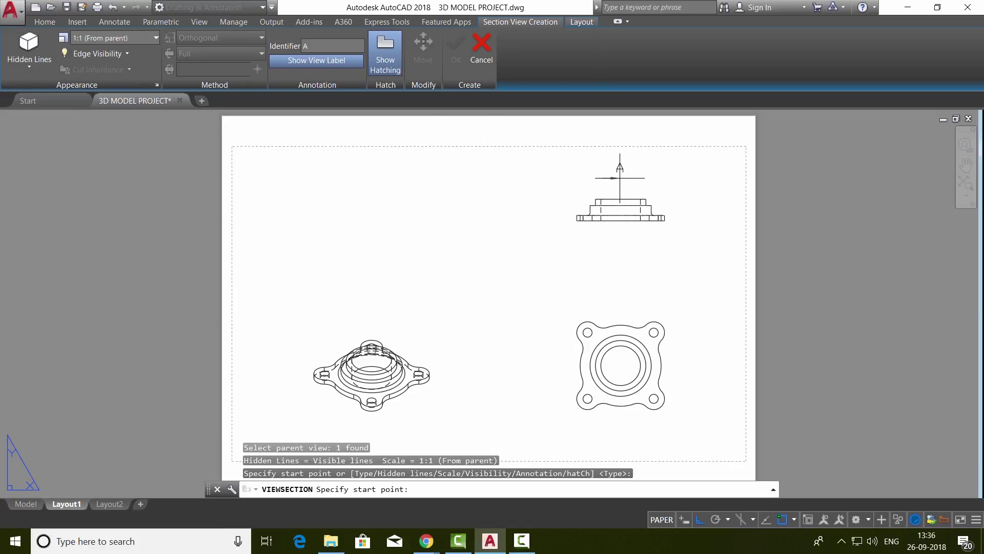
left_click(619, 178)
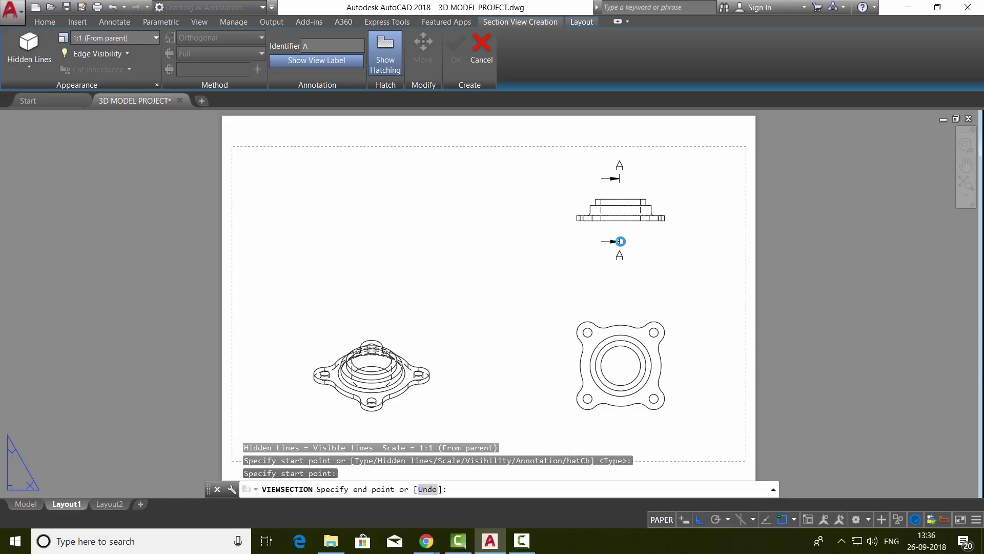
left_click(619, 241)
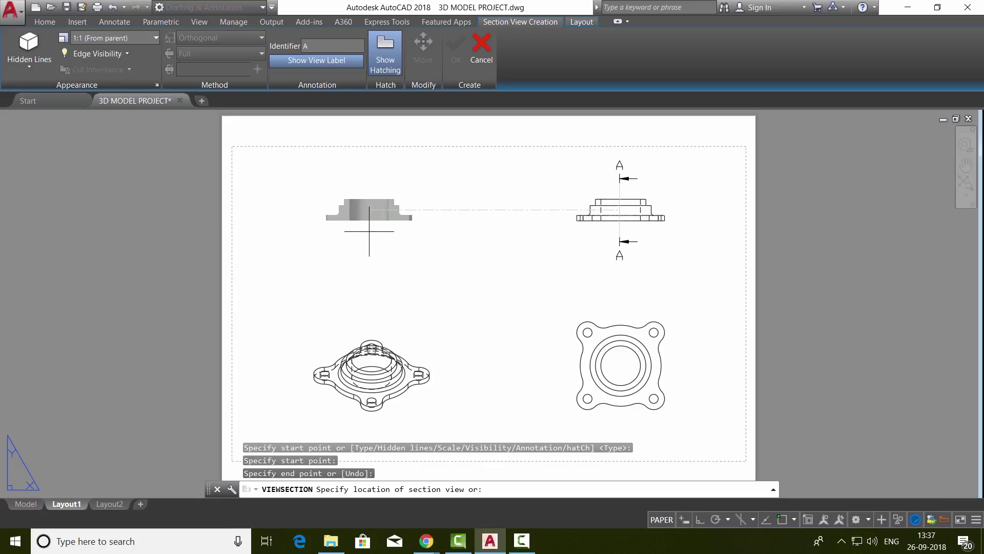
left_click(374, 232)
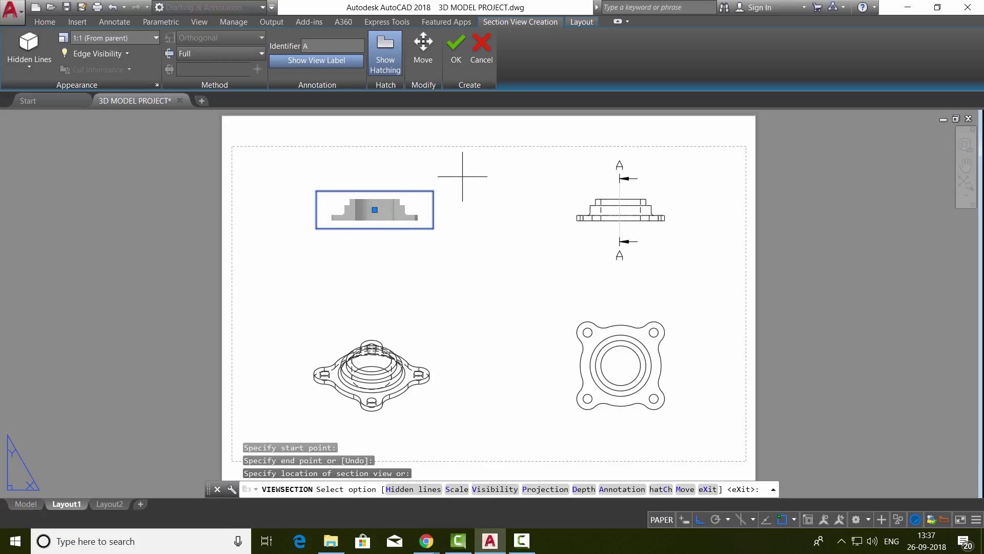
left_click(455, 46)
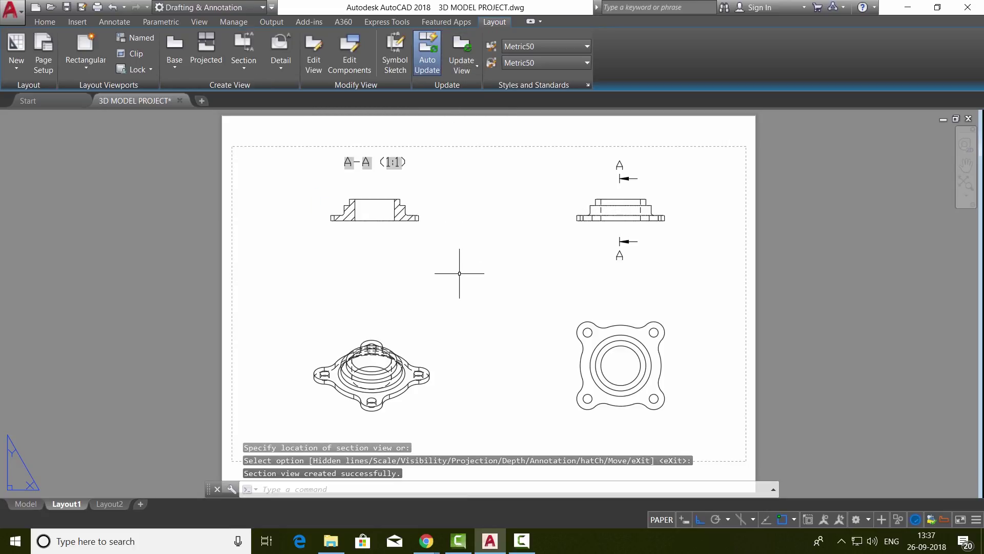
Step: Rescale the front view and its dependent views to 2:1
scroll(384, 264, "up", 2)
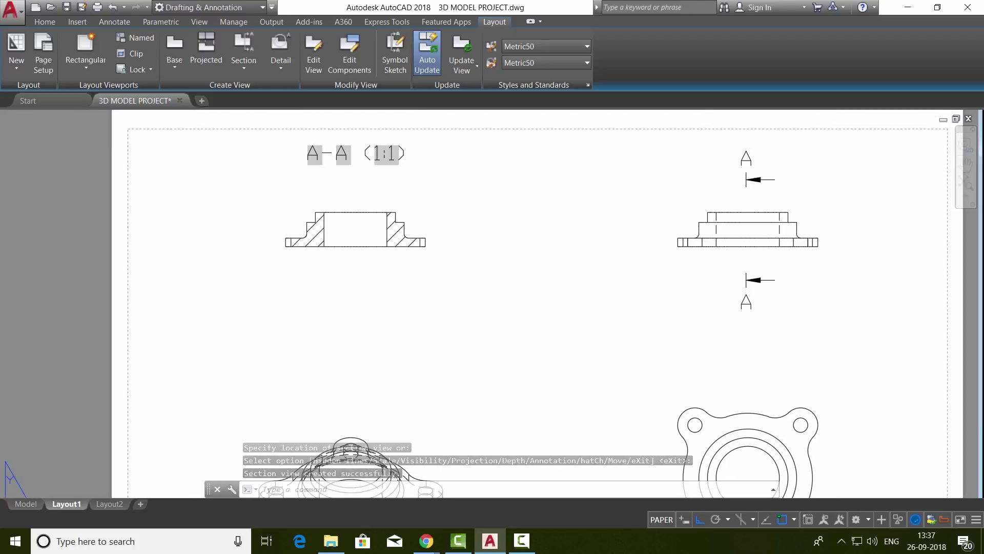
scroll(306, 232, "down", 4)
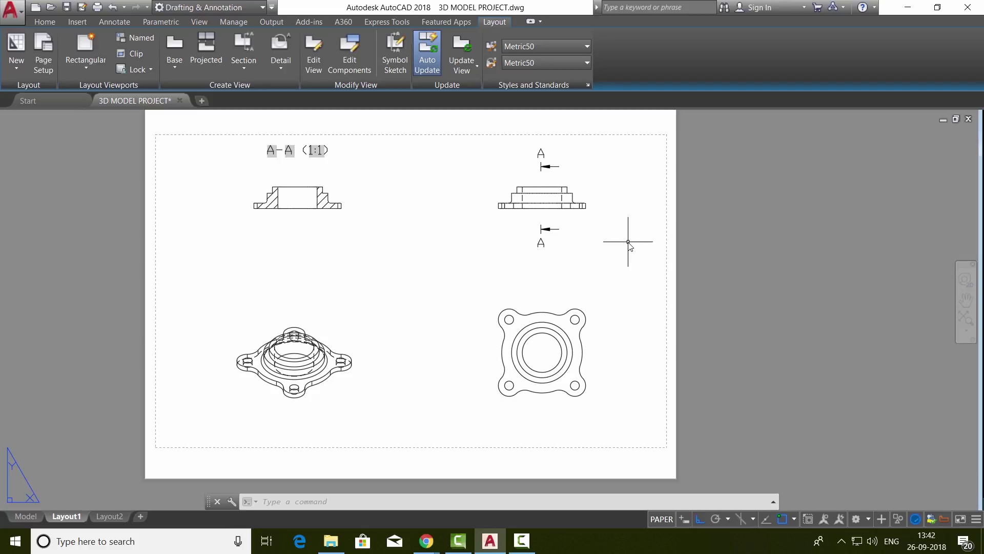
left_click(567, 204)
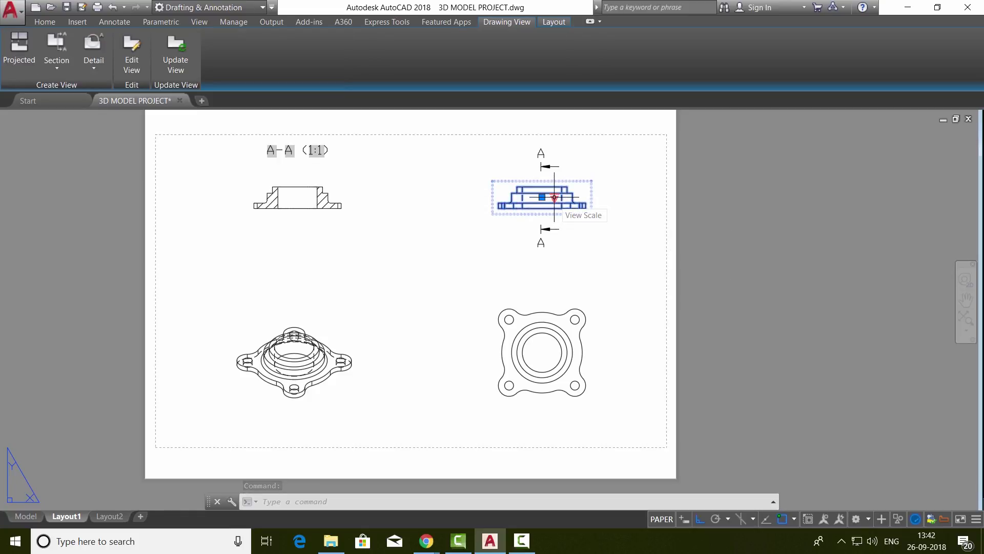
left_click(554, 198)
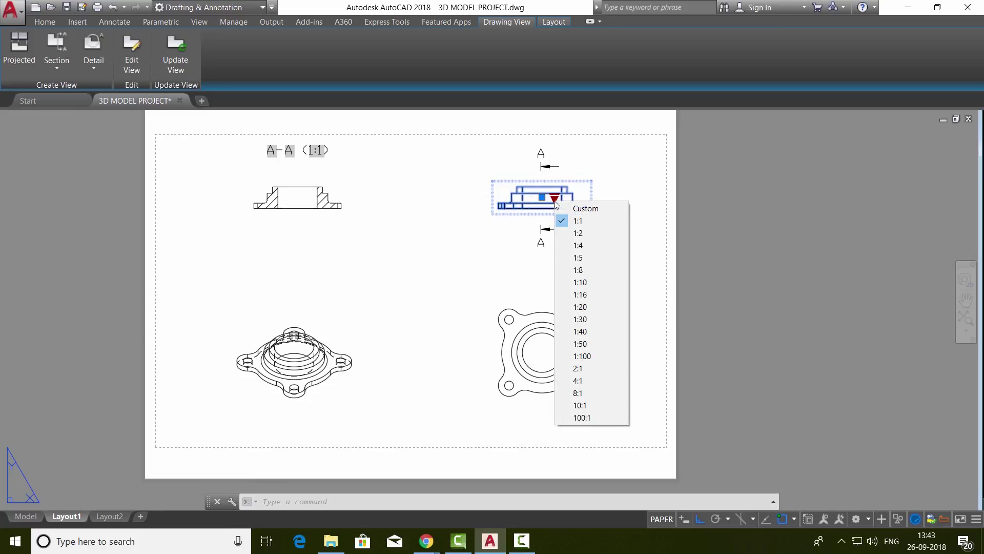
left_click(596, 369)
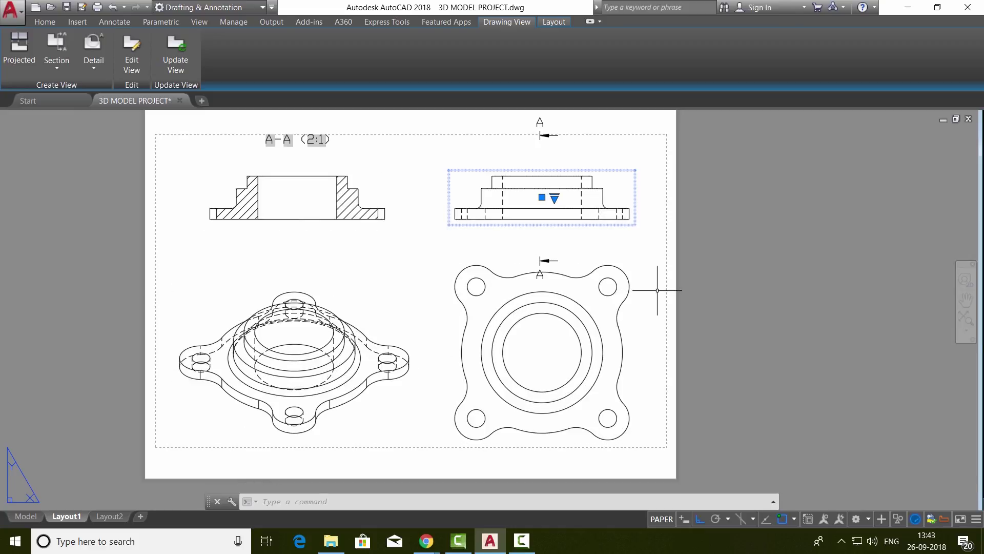
key("Escape")
left_click(585, 277)
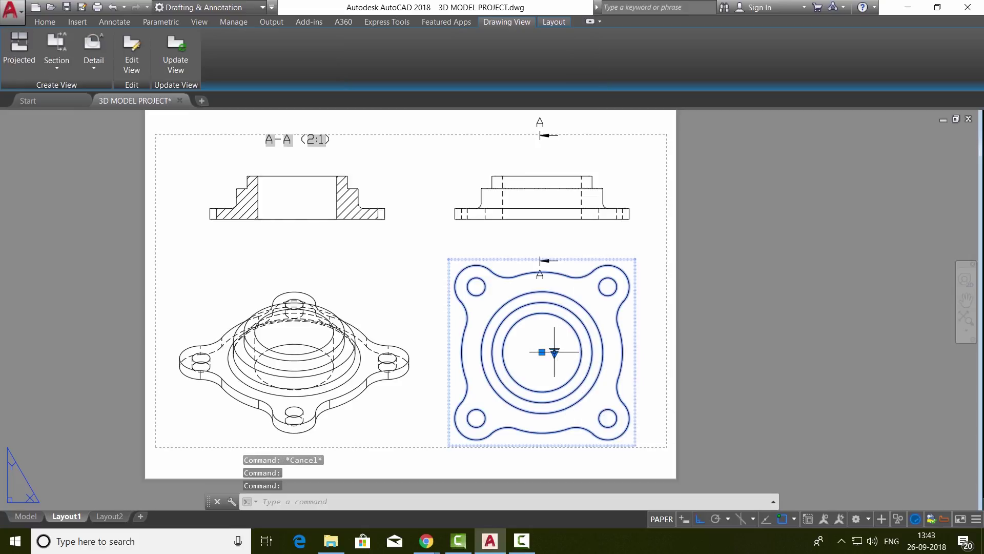
left_click(554, 353)
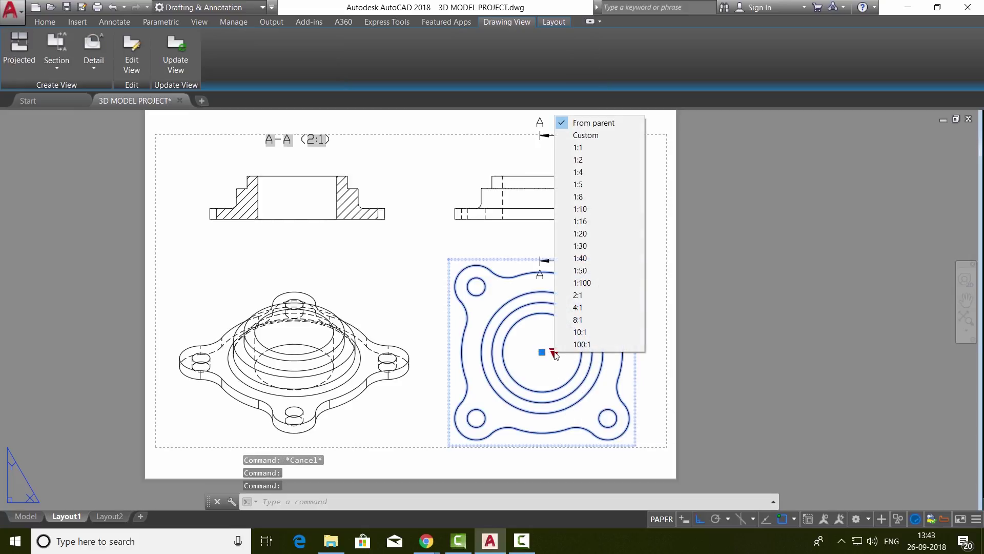
left_click(583, 148)
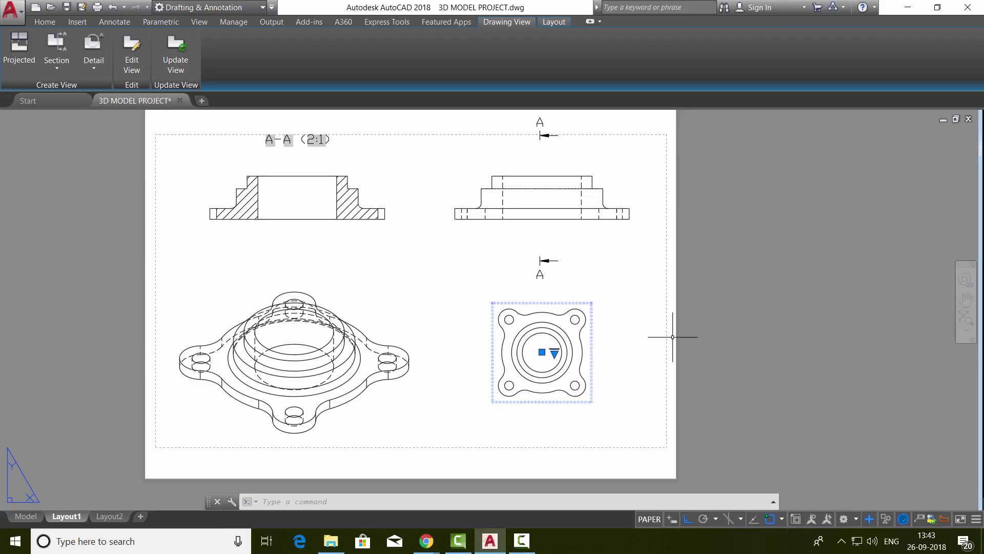
type("u")
key("Return")
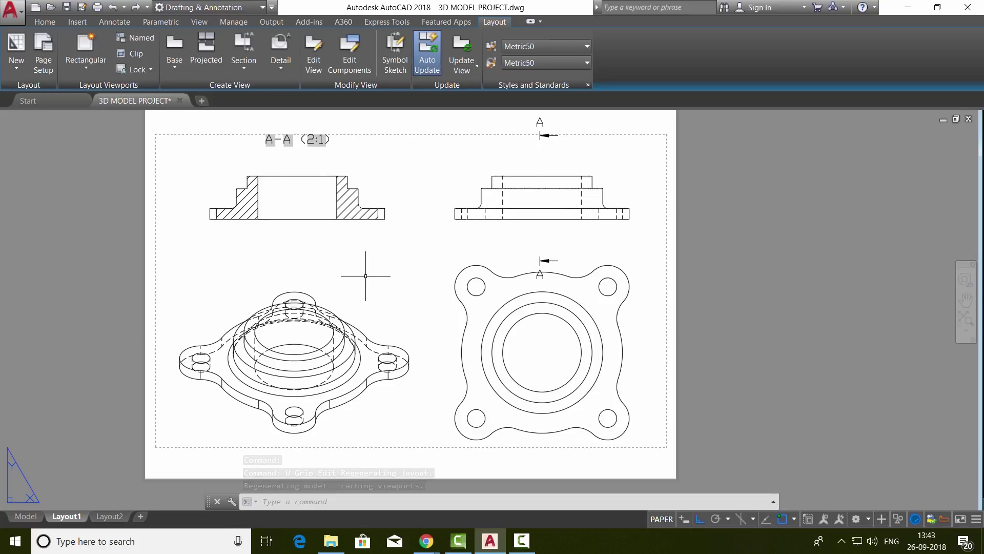
Step: Change the isometric view's style to Shaded with visible lines
left_click(334, 331)
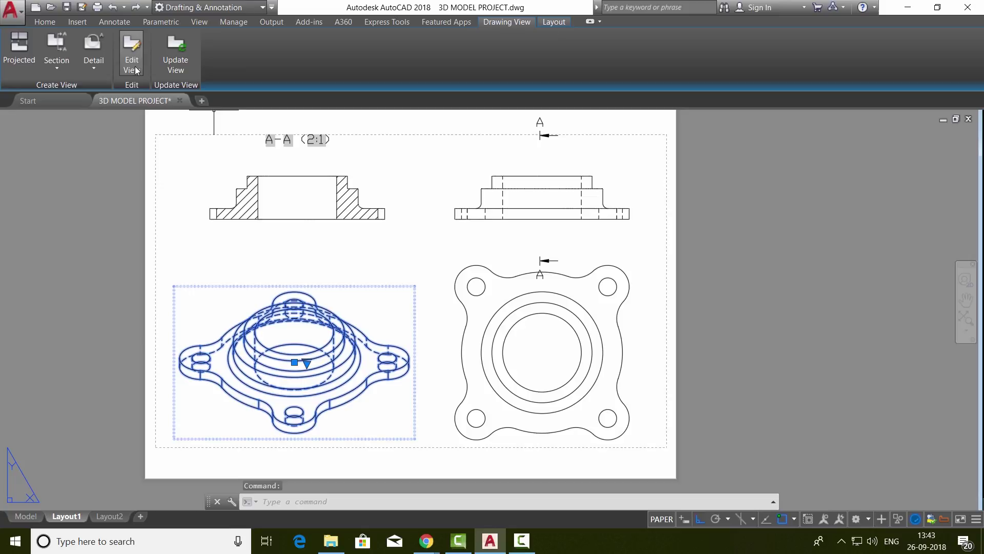
left_click(134, 69)
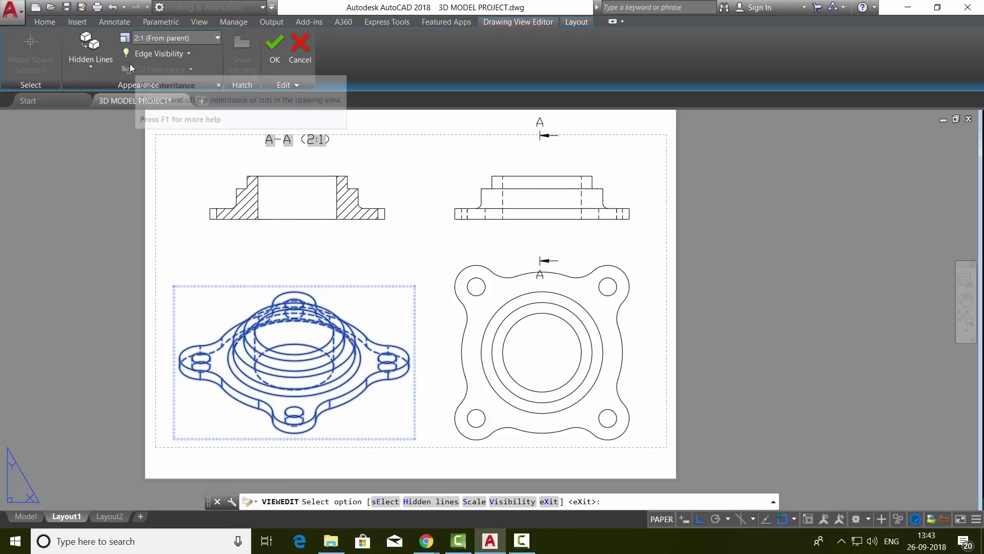
left_click(89, 67)
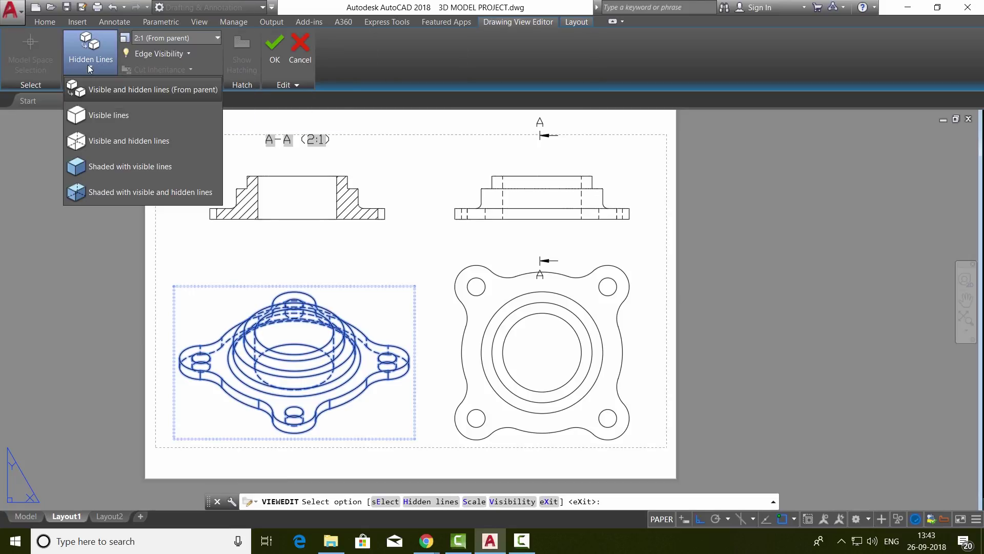
left_click(110, 168)
key("Return")
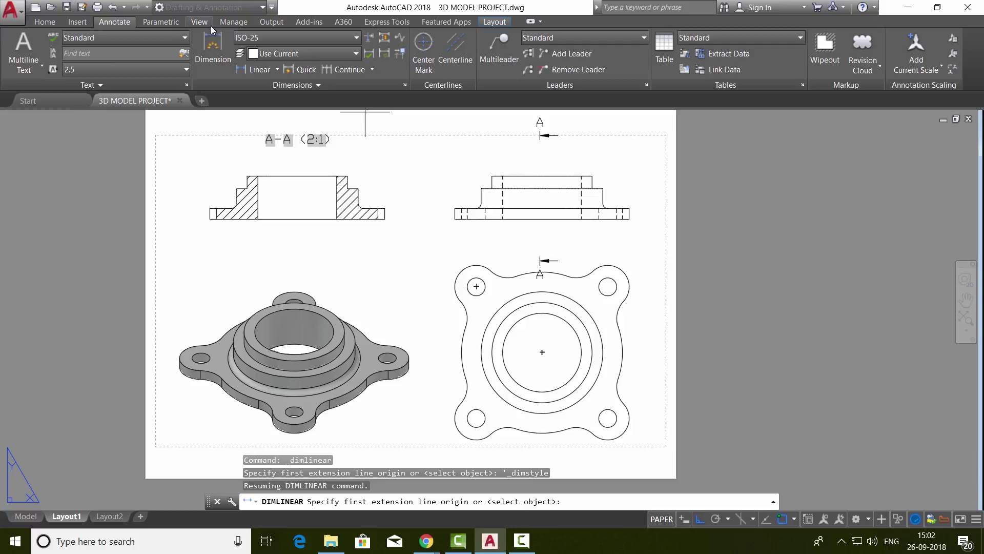
Step: Change the ISO-25 dimension style's linear precision to 0.0
left_click(405, 85)
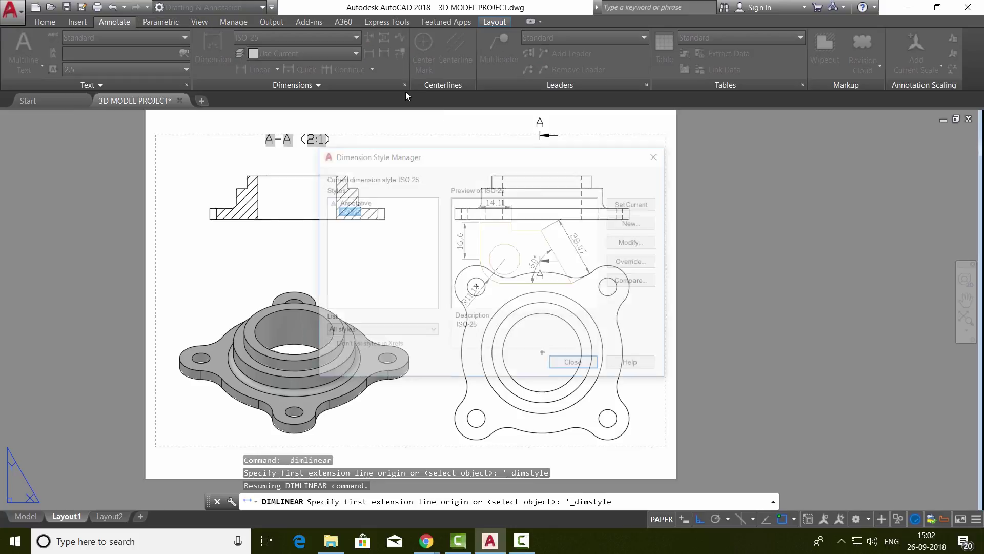
left_click(634, 242)
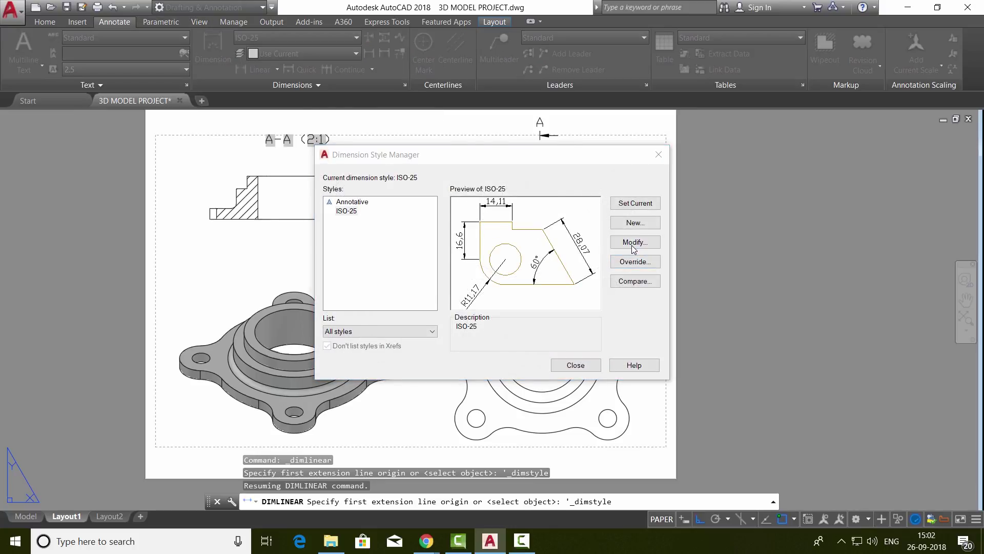
left_click(419, 174)
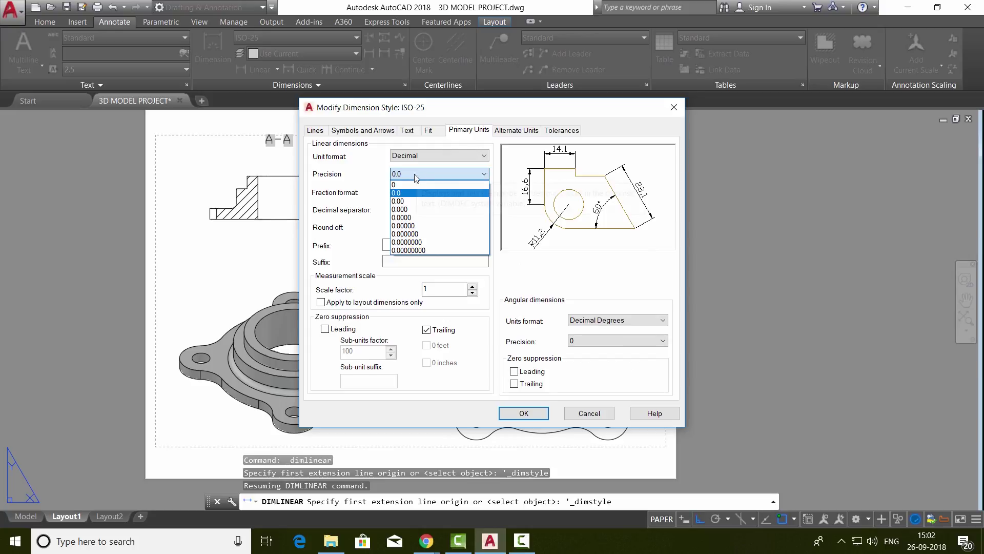
left_click(401, 194)
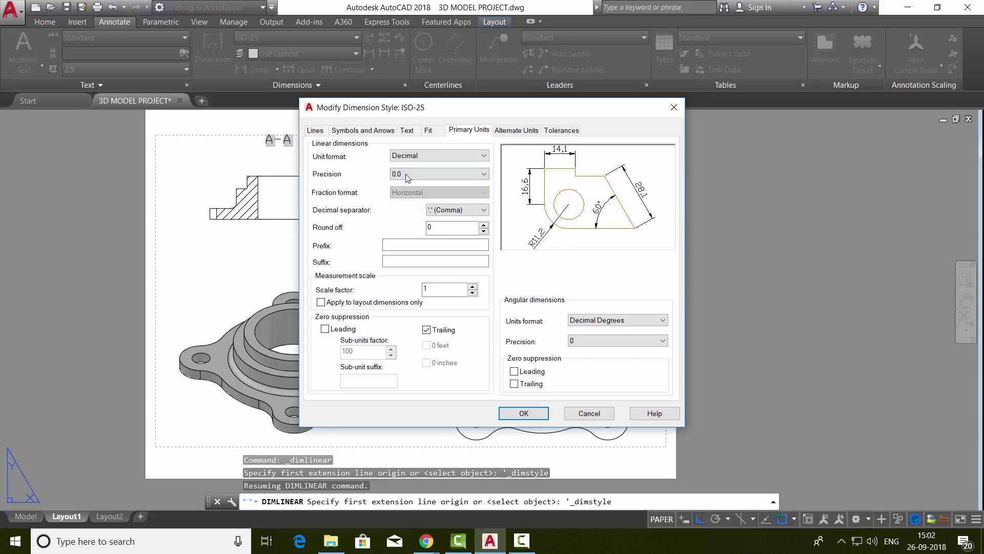
key("Return")
key("Return")
Step: Add the 28 linear dimension across the hub's top edge on section A-A
left_click(259, 70)
scroll(263, 165, "up", 4)
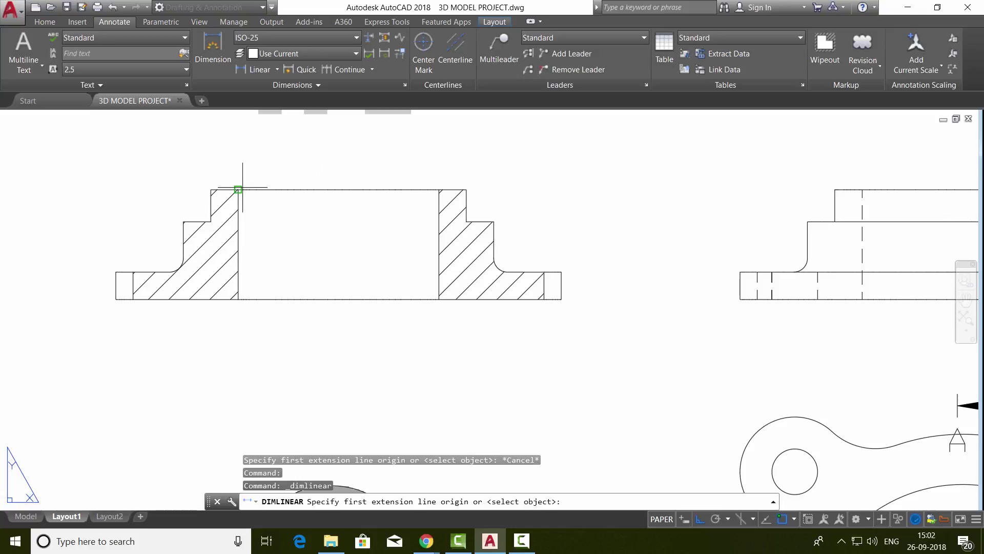
left_click(211, 189)
left_click(467, 189)
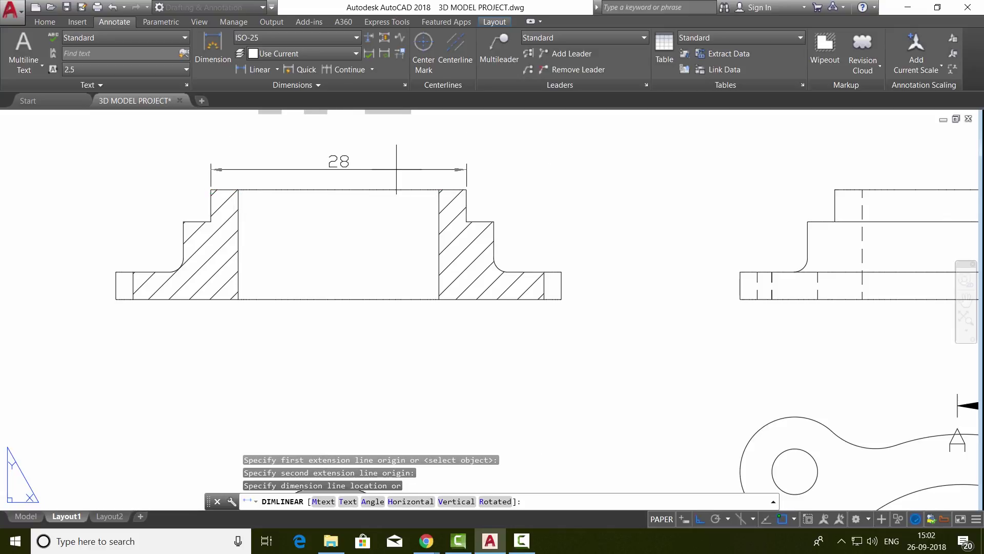
left_click(359, 169)
scroll(344, 206, "down", 2)
scroll(344, 207, "up", 2)
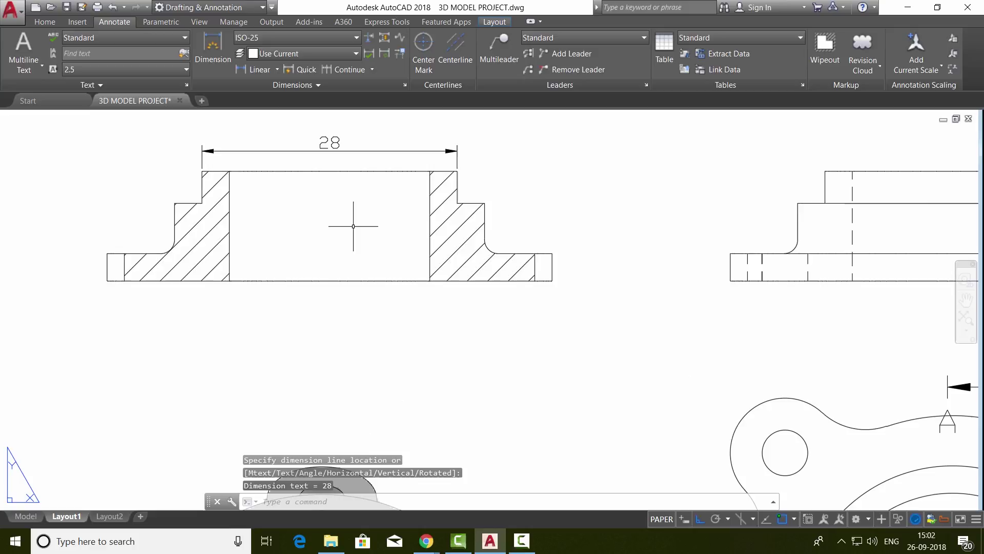
Step: Add the 22 bore width and 3 flange thickness linear dimensions on the section
left_click(260, 69)
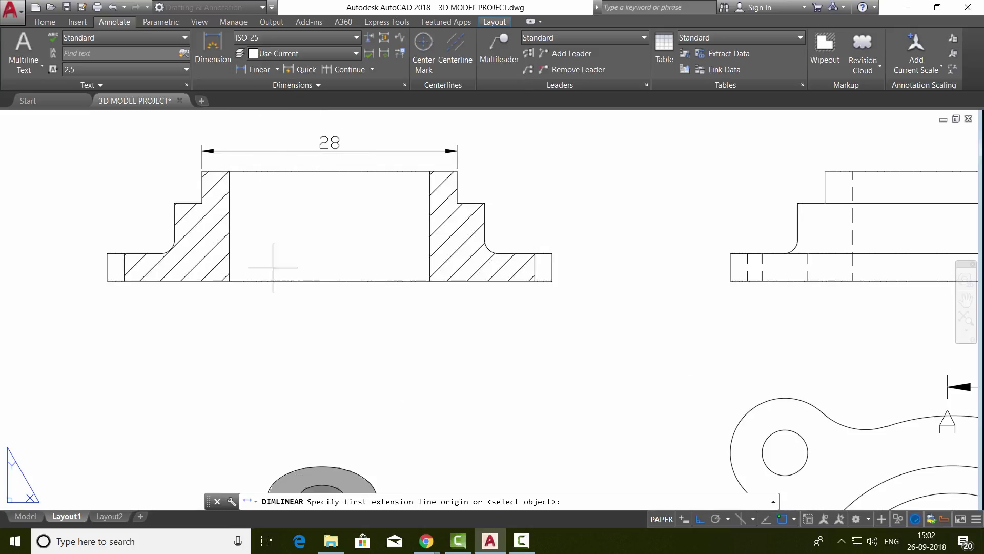
left_click(229, 281)
left_click(429, 281)
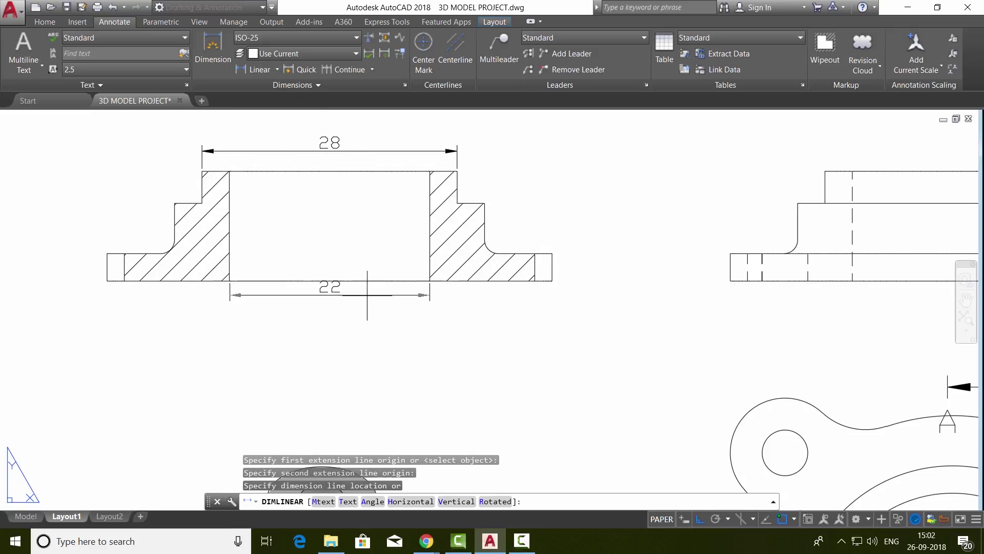
left_click(338, 315)
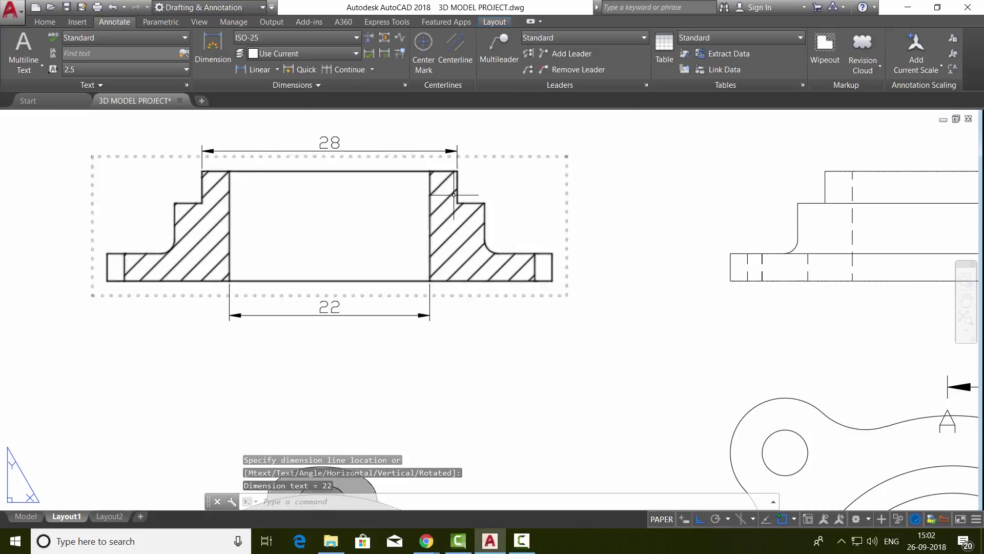
left_click(257, 70)
left_click(552, 280)
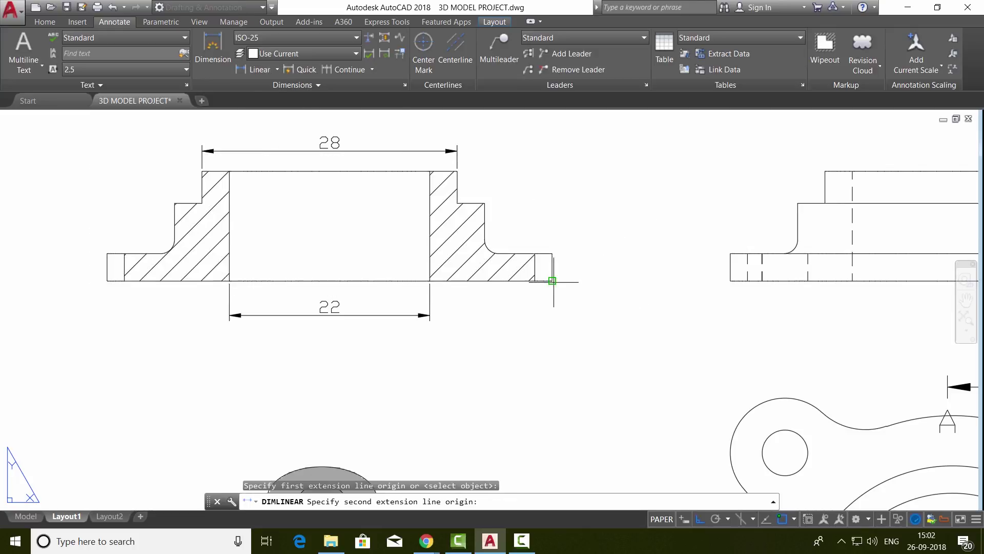
left_click(552, 254)
left_click(582, 267)
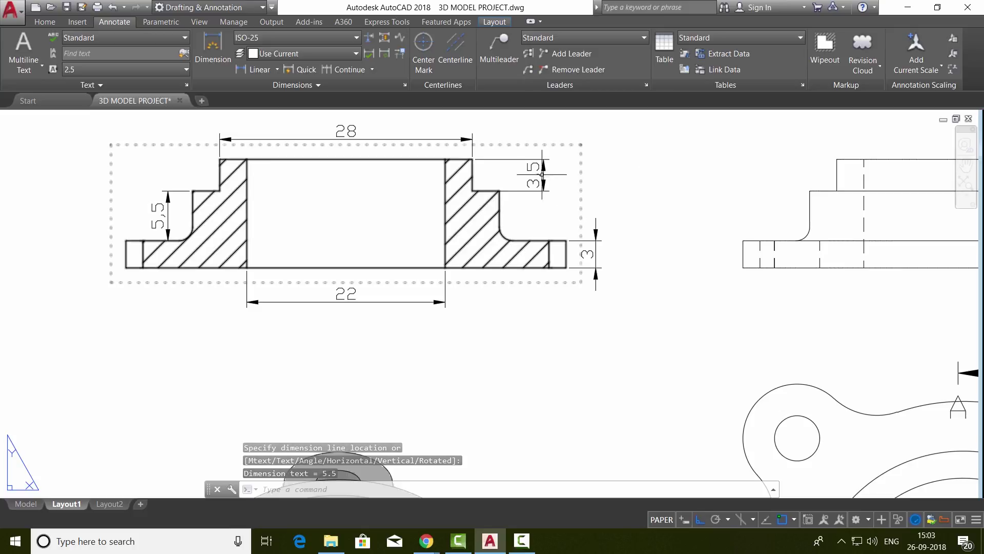
Step: Switch the ISO-25 dimension style's decimal separator to a period ('.')
left_click(405, 84)
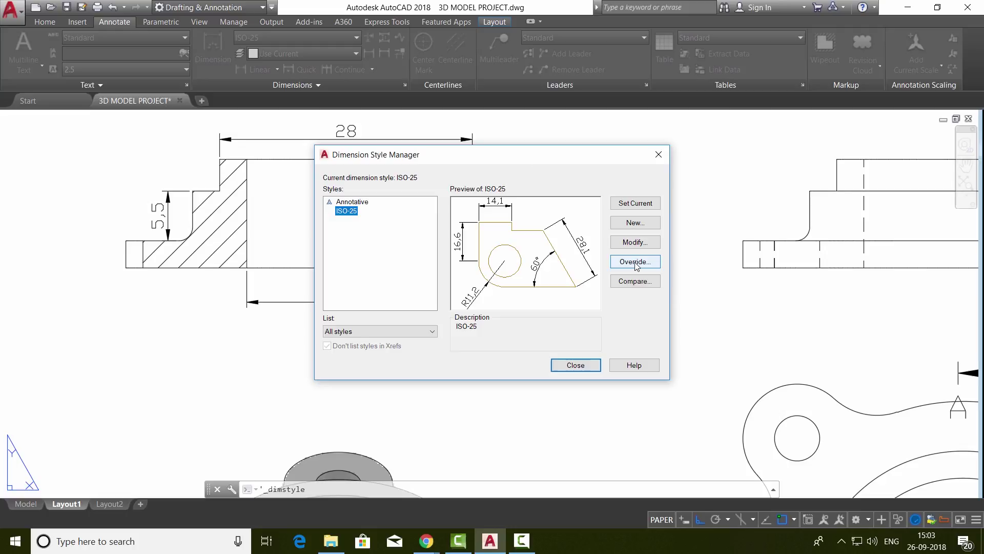
left_click(635, 242)
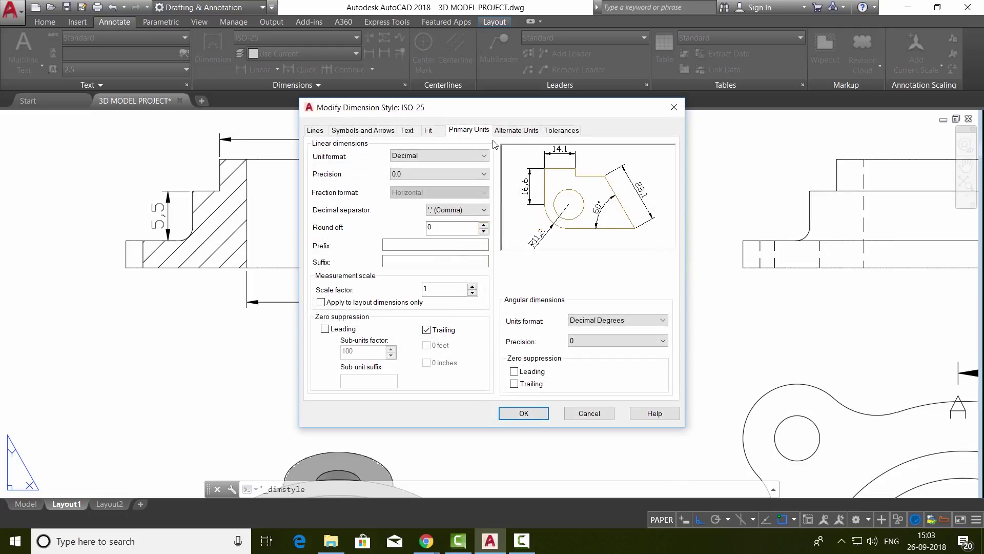
left_click(456, 209)
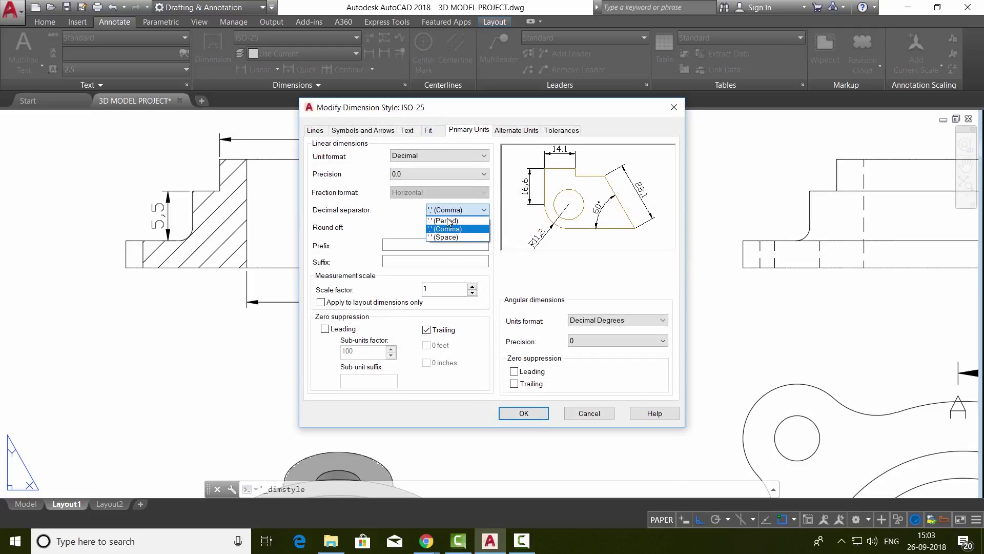
left_click(450, 219)
left_click(525, 412)
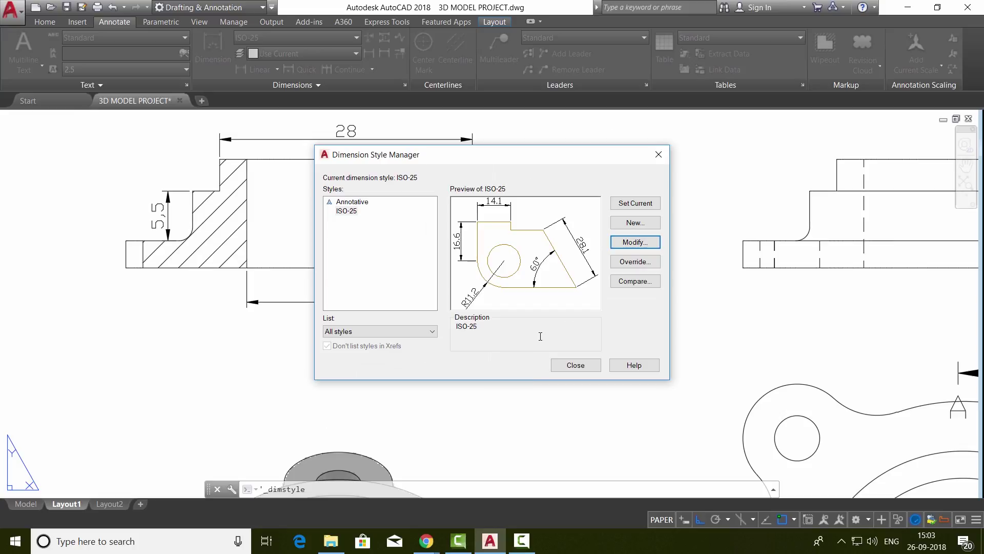
left_click(567, 365)
scroll(432, 262, "down", 5)
Step: Add the R1.5 radius dimension to the fillet in section A-A
scroll(431, 261, "up", 3)
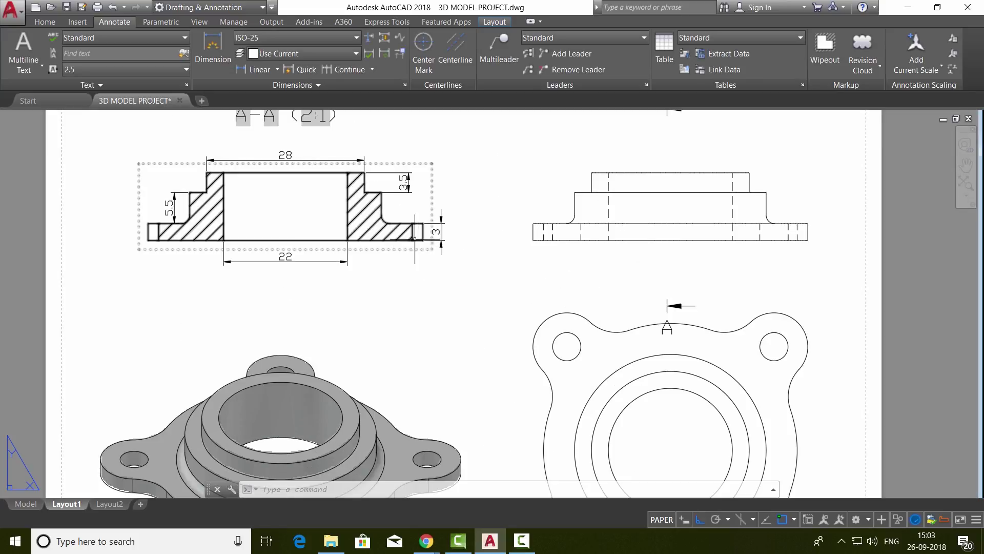
left_click(277, 70)
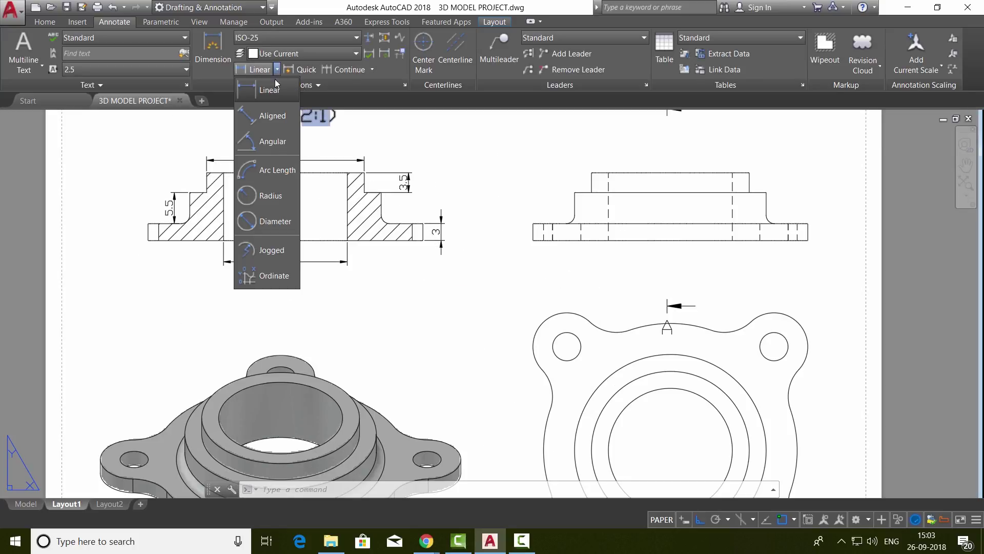
left_click(277, 194)
scroll(368, 223, "up", 4)
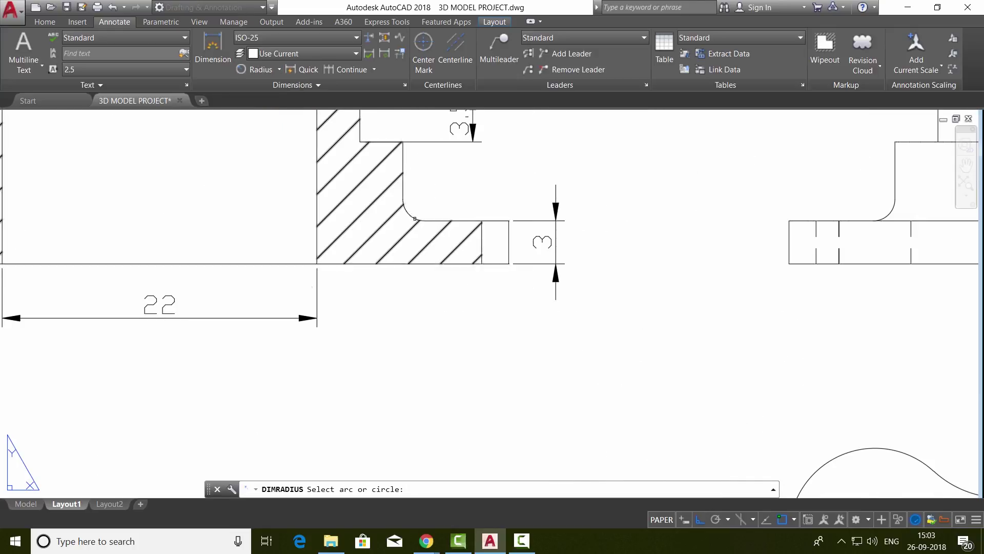
left_click(408, 213)
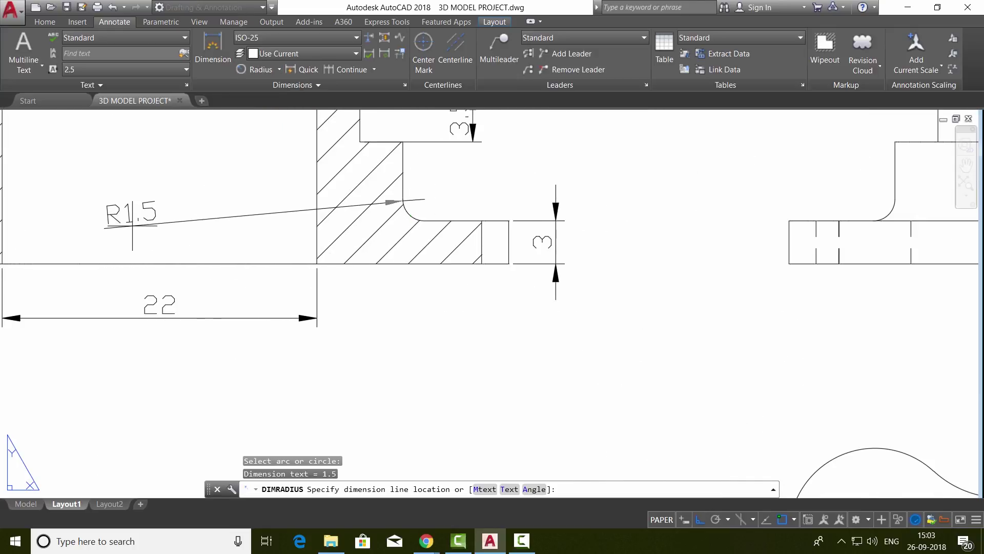
left_click(156, 233)
scroll(157, 233, "down", 4)
middle_click_drag(157, 234, 187, 136)
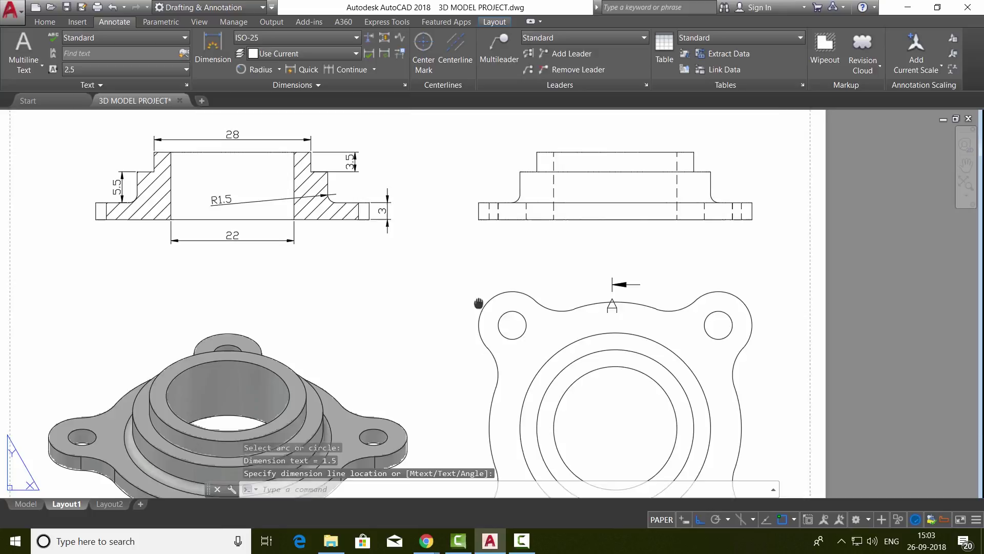
middle_click_drag(792, 414, 681, 291)
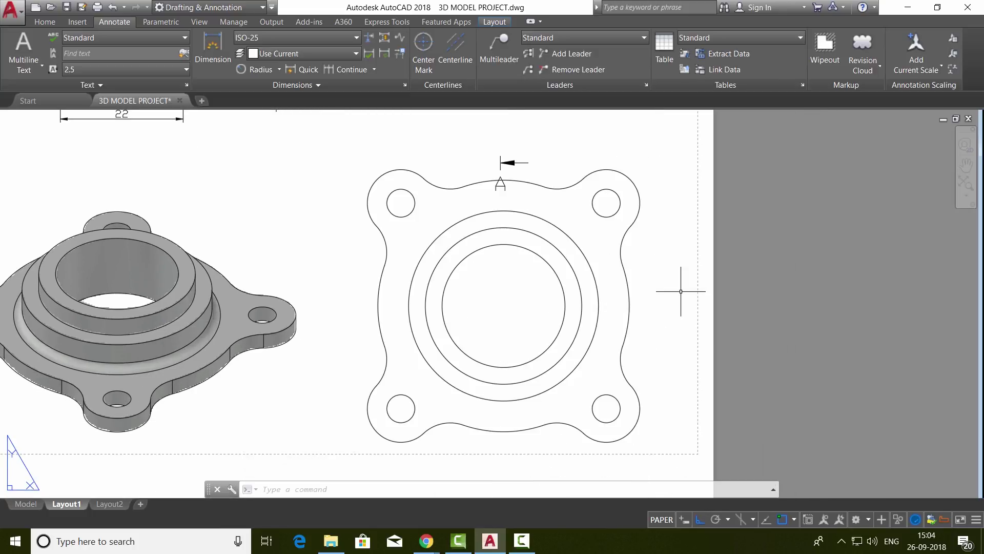
Step: Dimension the plan view's concentric circles with radii R11, R14 and R17
left_click(279, 69)
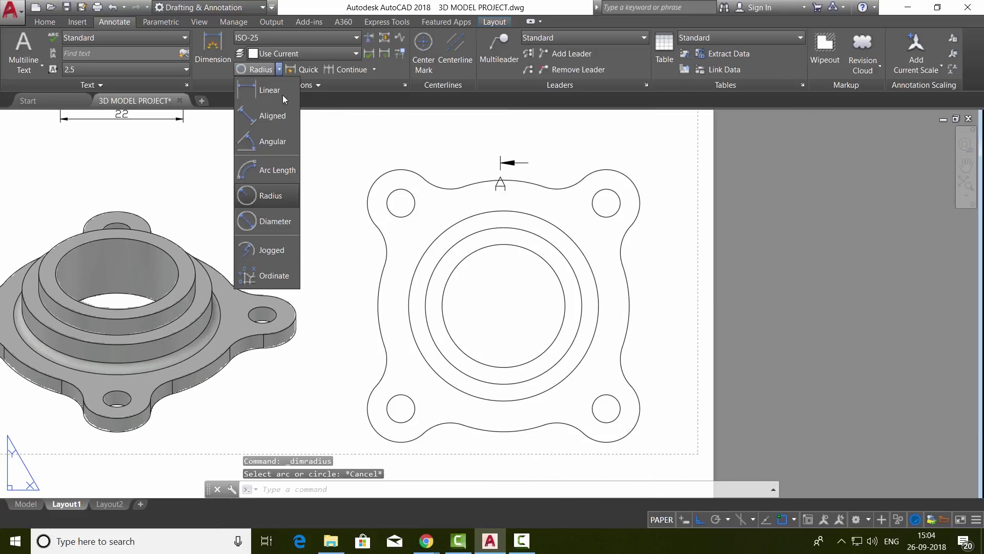
left_click(285, 203)
left_click(561, 285)
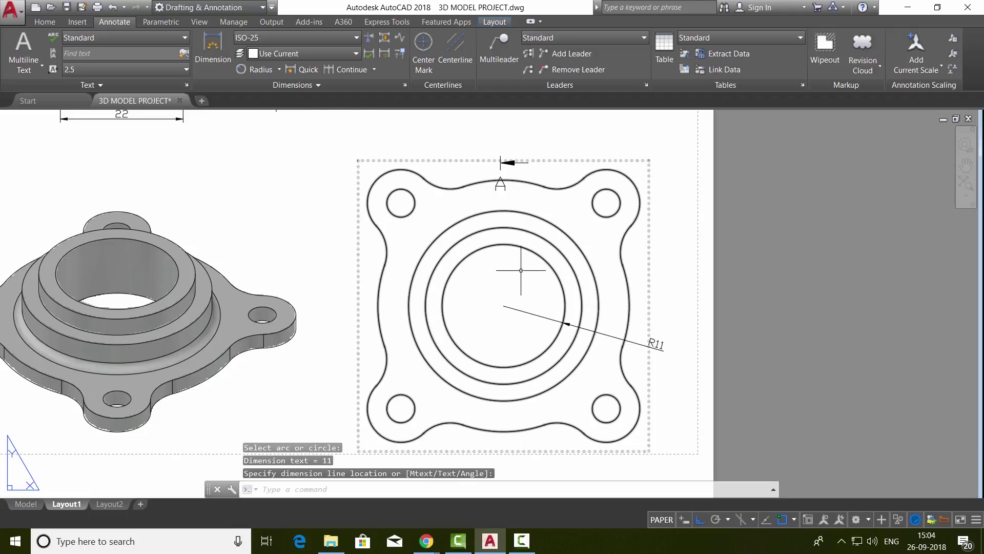
key("Return")
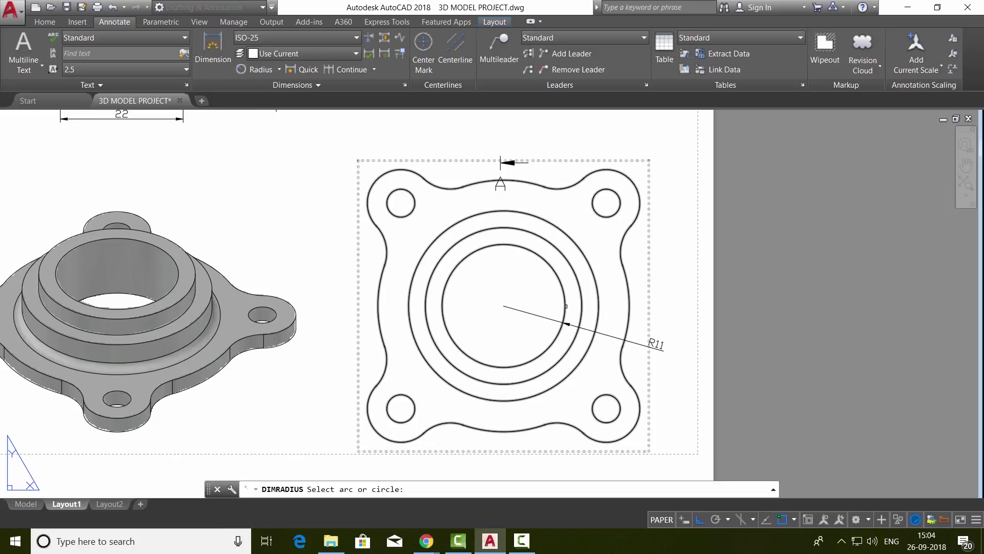
left_click(584, 313)
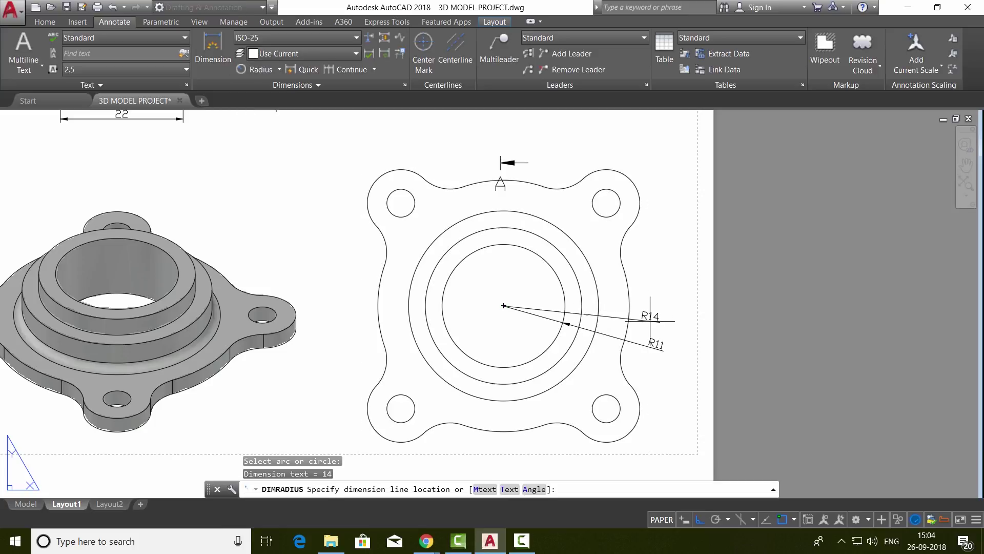
left_click(645, 319)
key("Return")
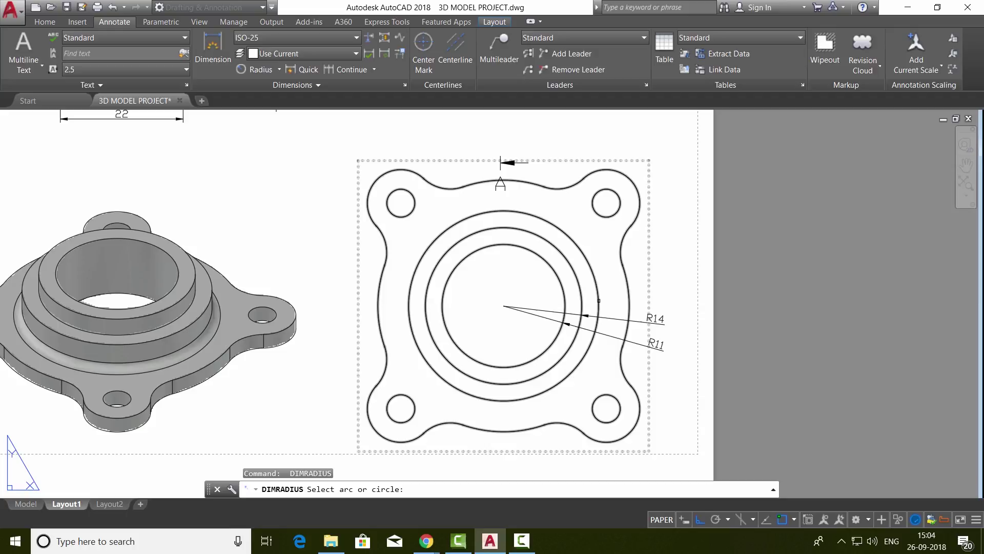
left_click(599, 301)
left_click(664, 297)
Step: Dimension the outer profile R22.5, a bolt hole R2.5 and a corner arc R6
key("Return")
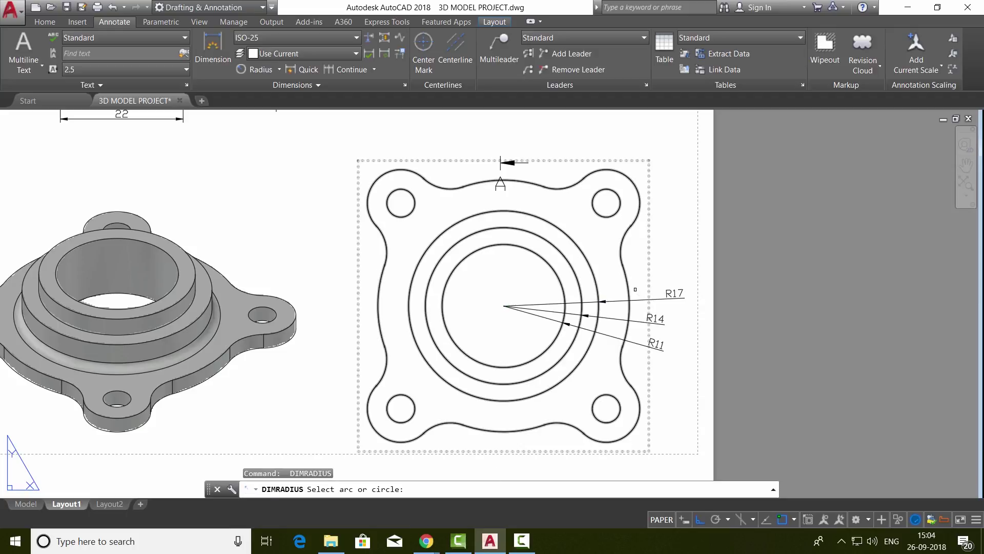
left_click(627, 281)
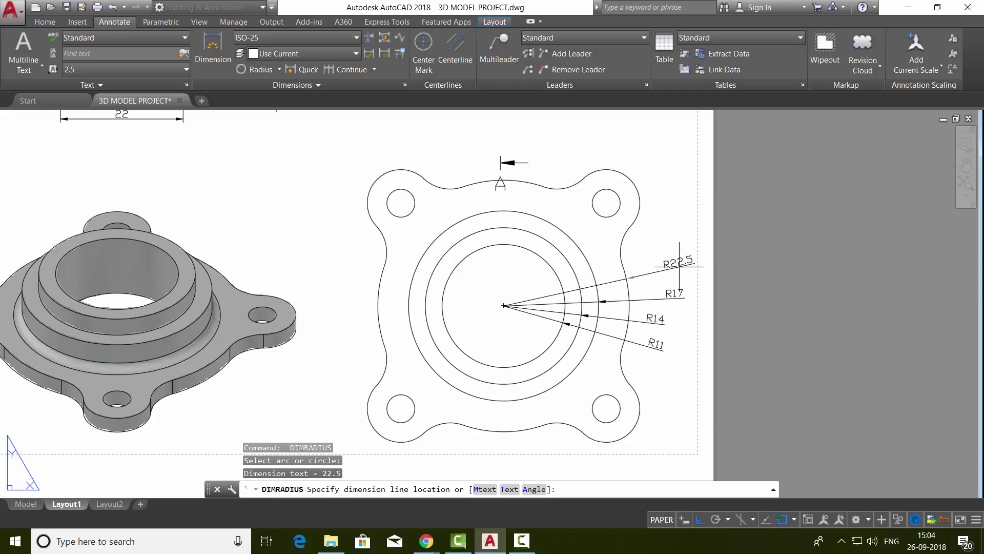
left_click(681, 257)
key("Return")
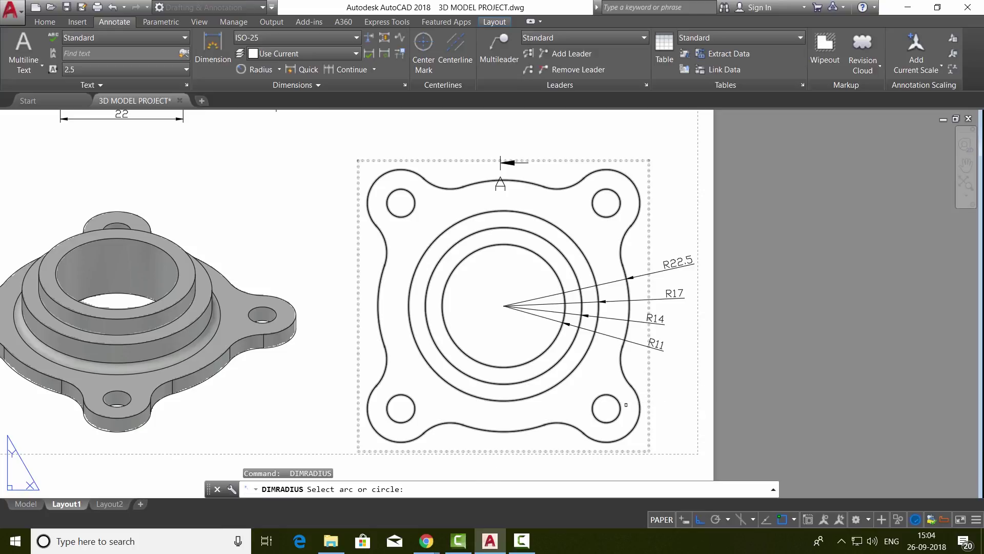
left_click(619, 405)
left_click(664, 412)
key("Return")
left_click(638, 396)
left_click(662, 381)
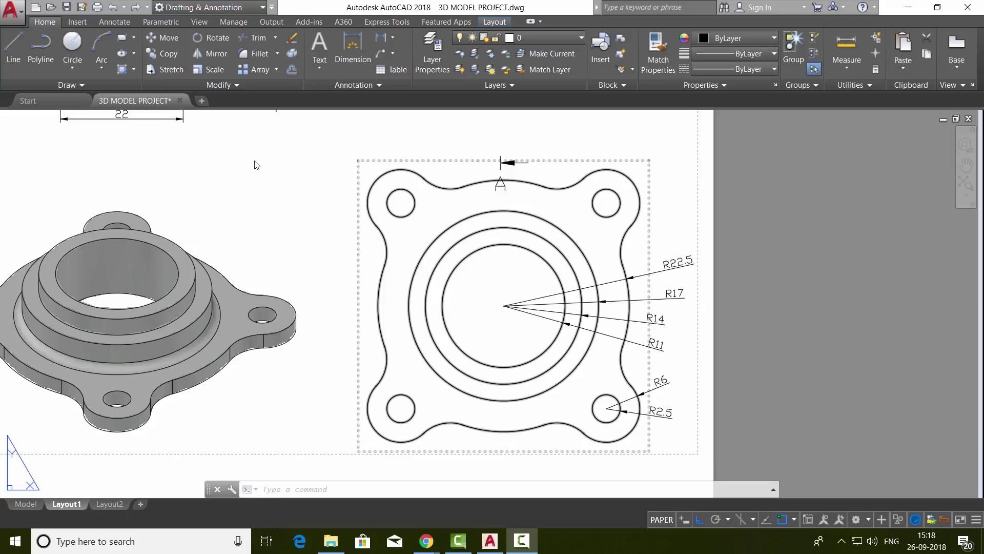
Step: Draw a circle centred on the plan view's centre, passing through the bolt hole centres
left_click(78, 67)
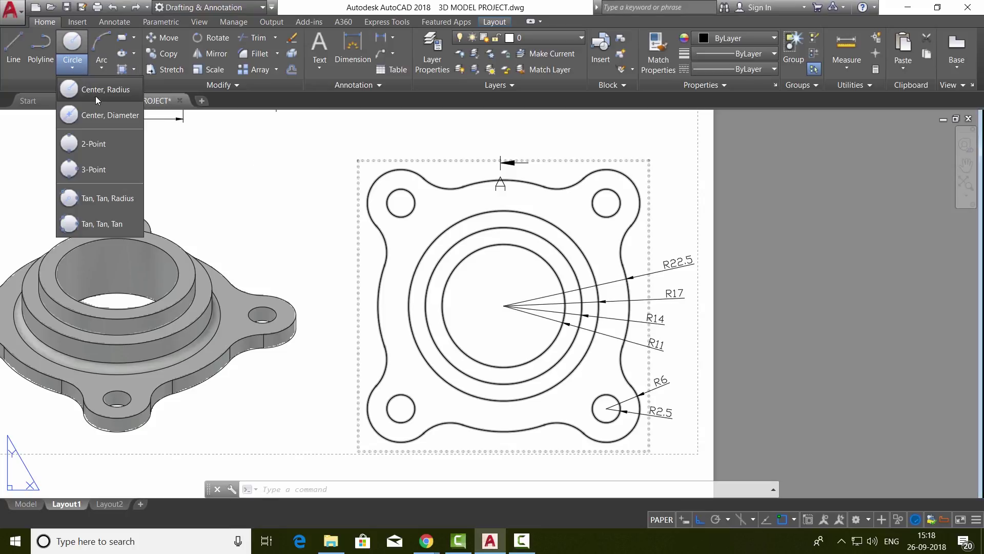
left_click(97, 97)
left_click(504, 306)
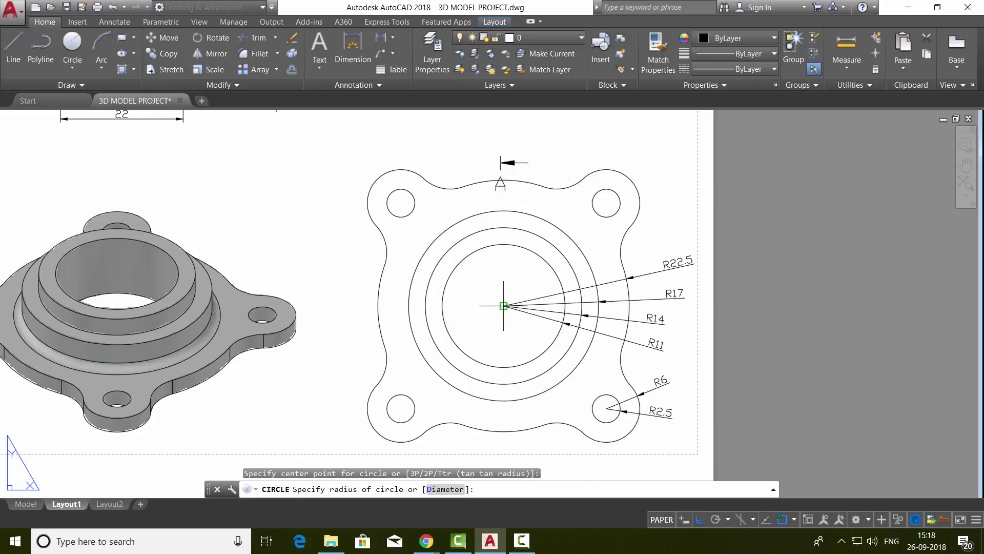
left_click(410, 403)
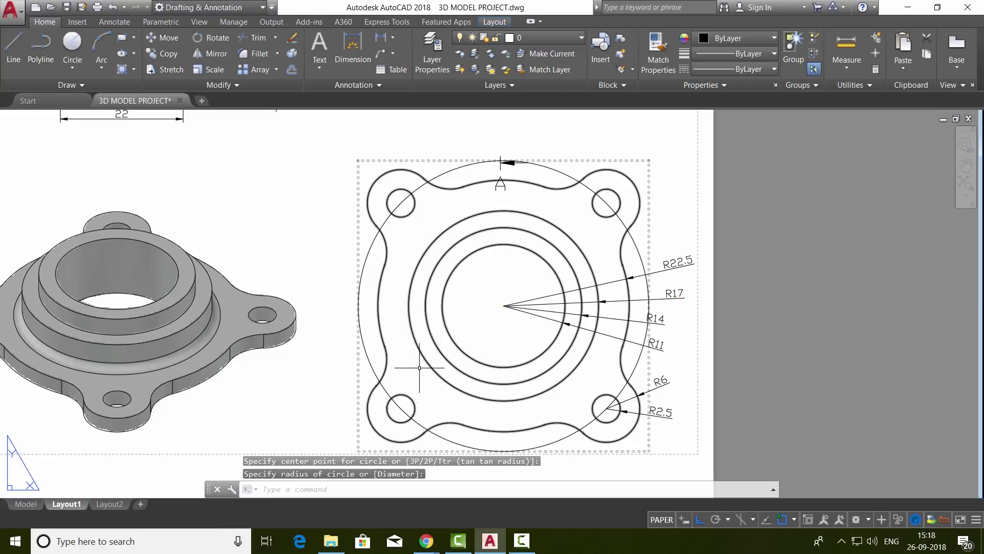
Step: Break the large circle, keeping only the short arc around the lower-left bolt hole
left_click(218, 84)
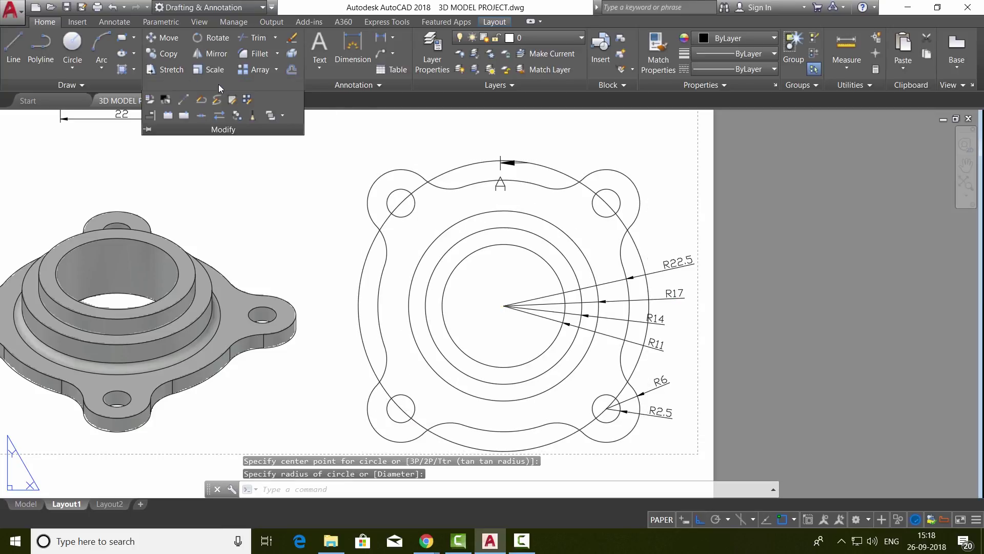
left_click(168, 116)
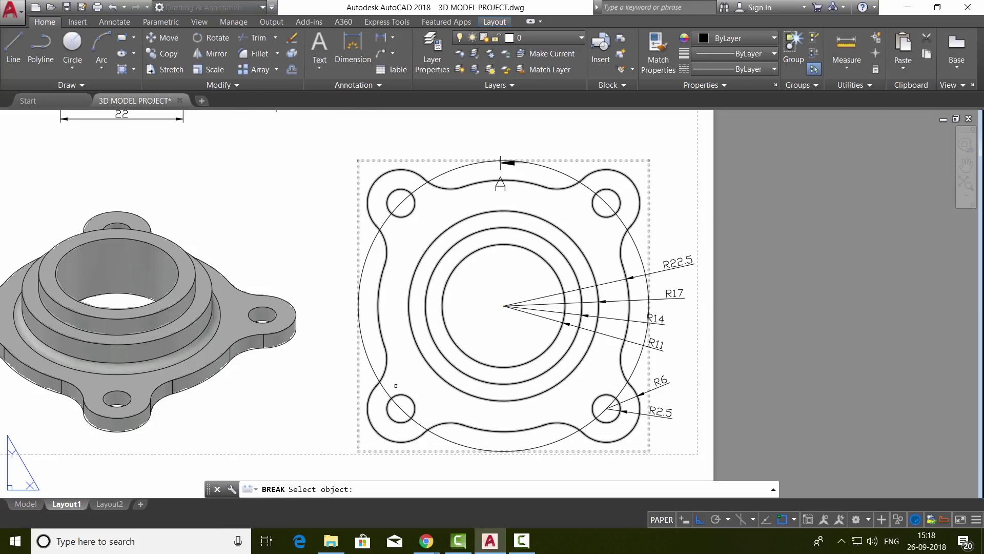
left_click(459, 443)
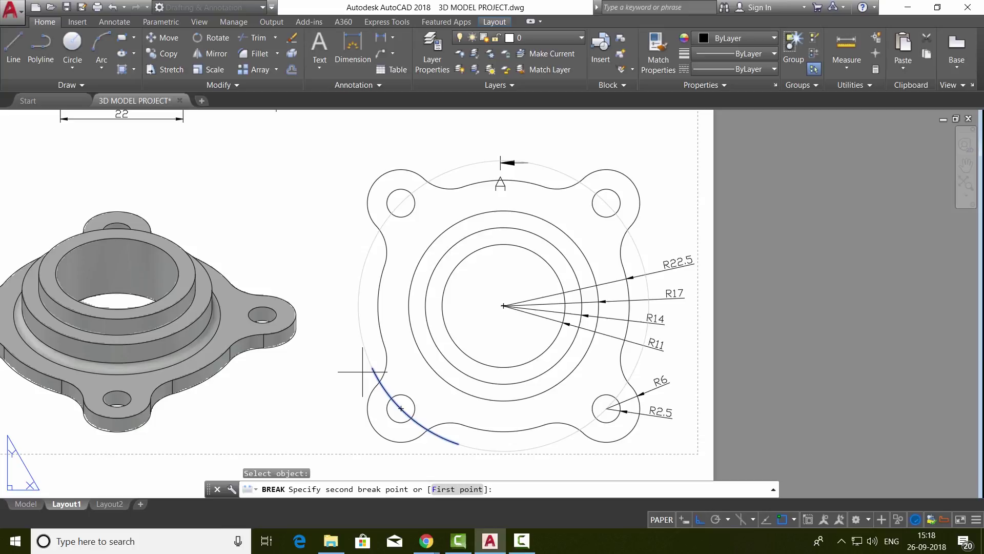
left_click(367, 354)
key("Escape")
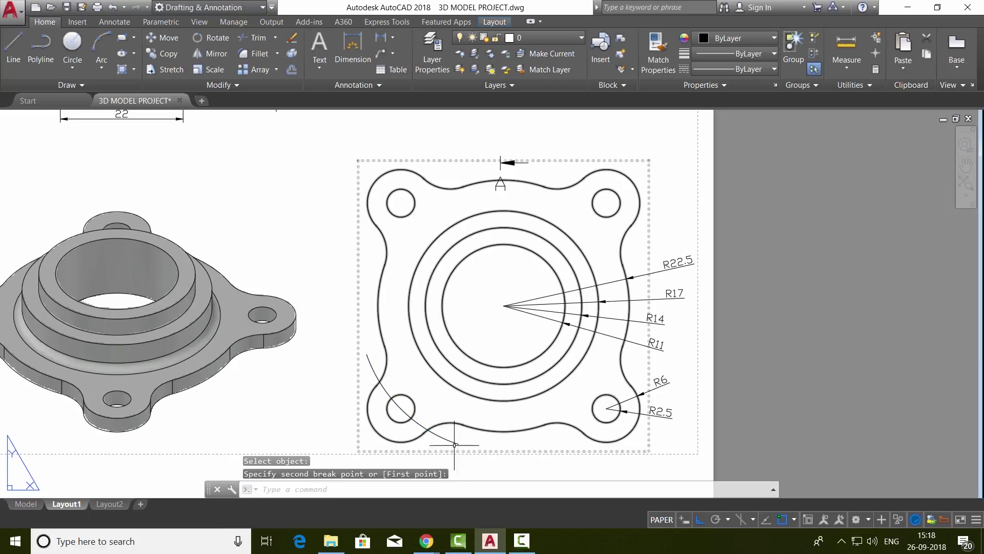
Step: Set the remaining arc's linetype to HIDDEN2
left_click(406, 411)
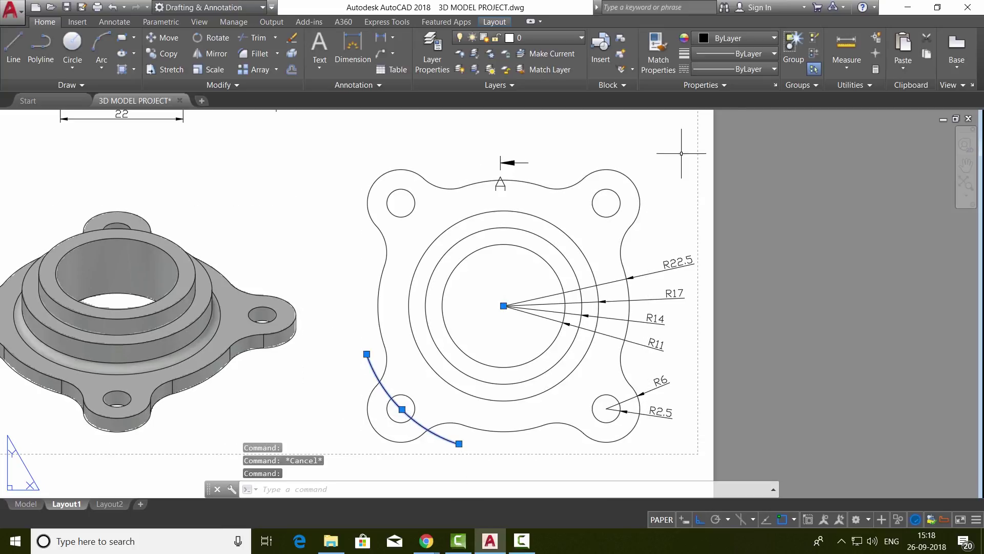
left_click(748, 68)
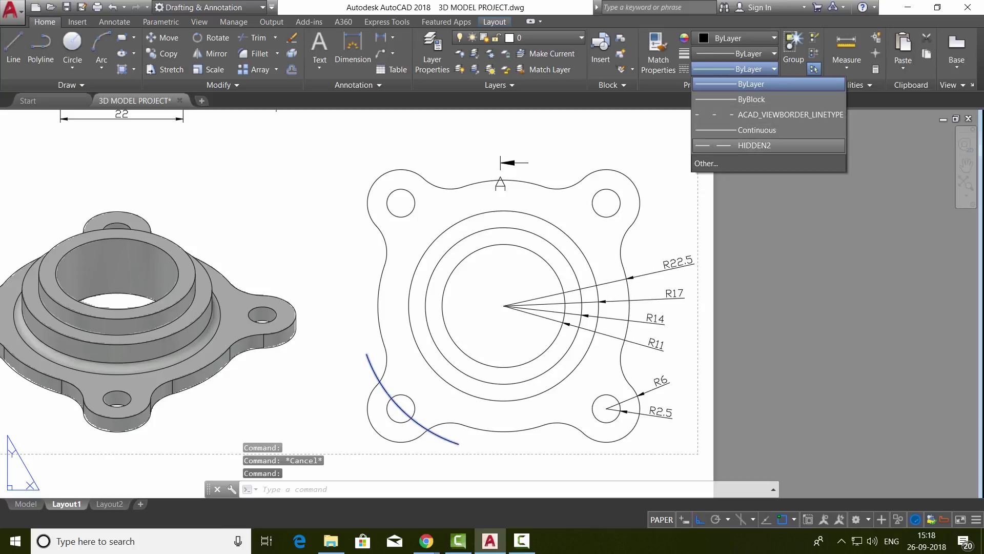
left_click(754, 145)
key("Escape")
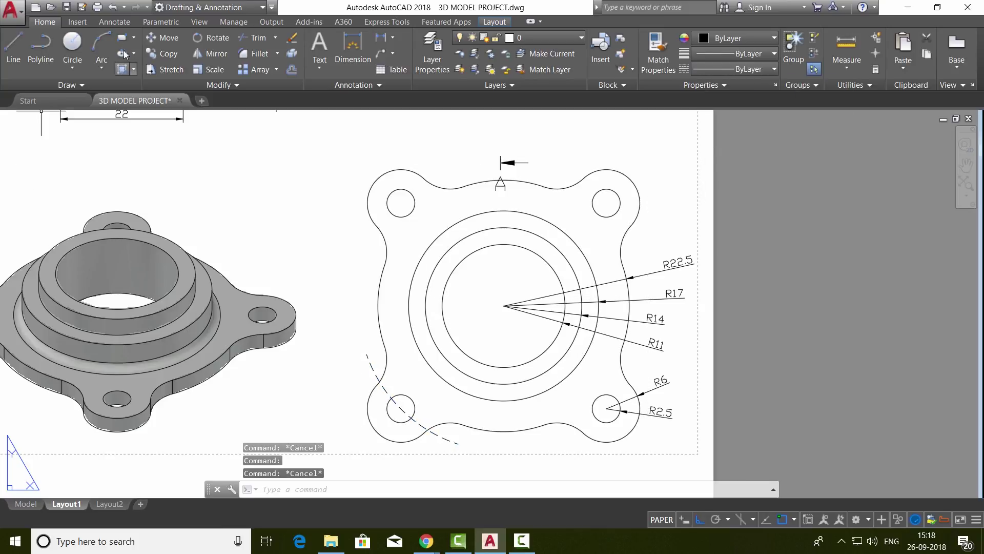
left_click(120, 24)
Step: Add a radius dimension to the dashed arc, overriding its text from 52 to 26
left_click(279, 70)
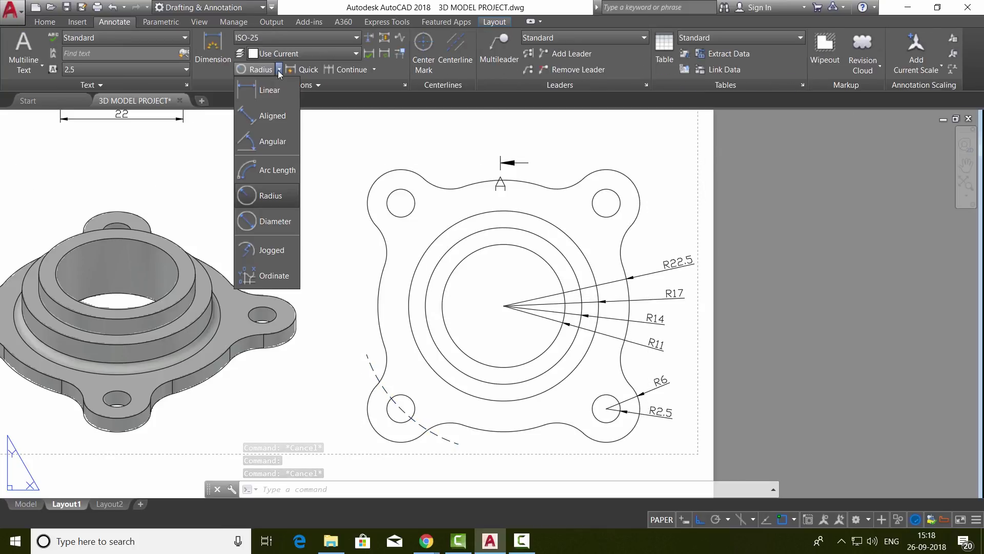
left_click(273, 197)
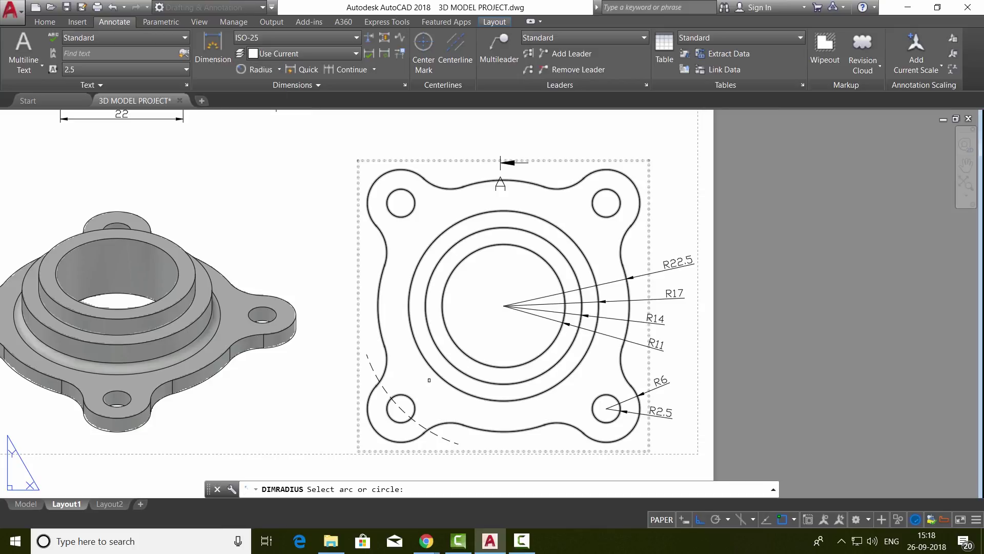
left_click(402, 405)
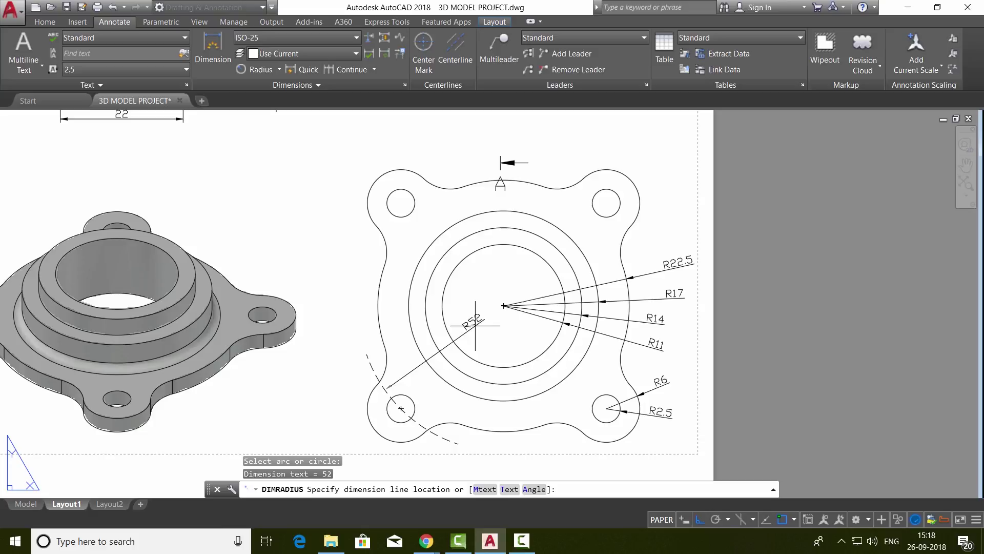
left_click(514, 494)
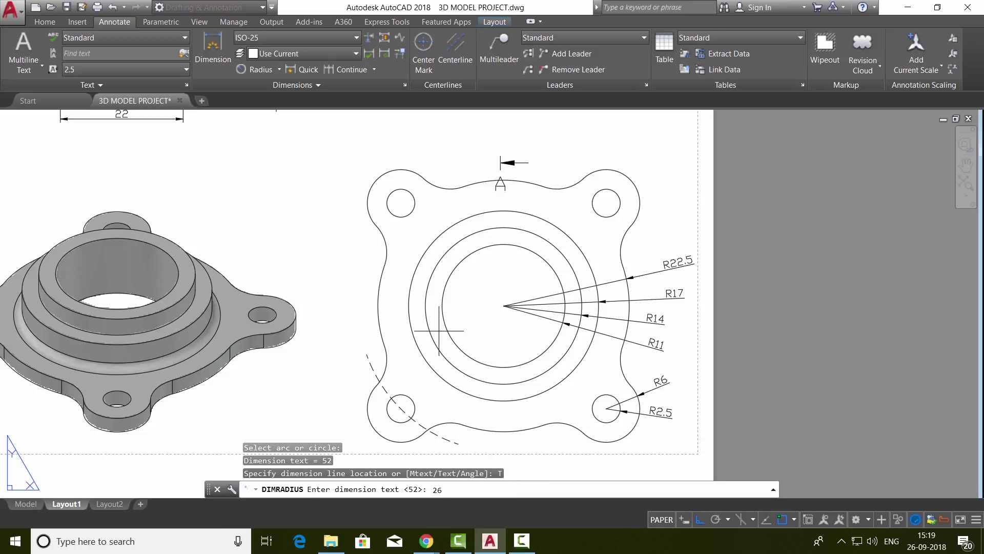
key("Return")
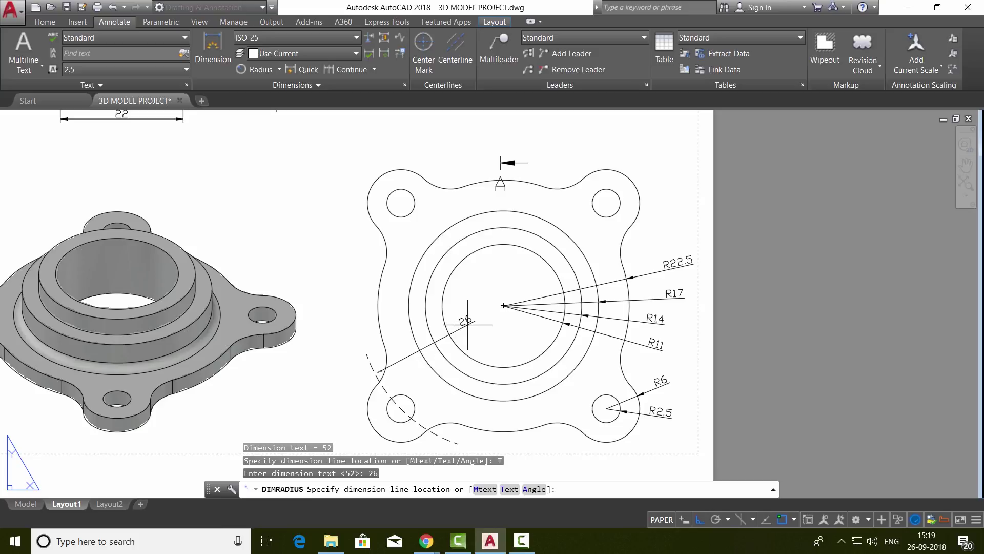
left_click(597, 246)
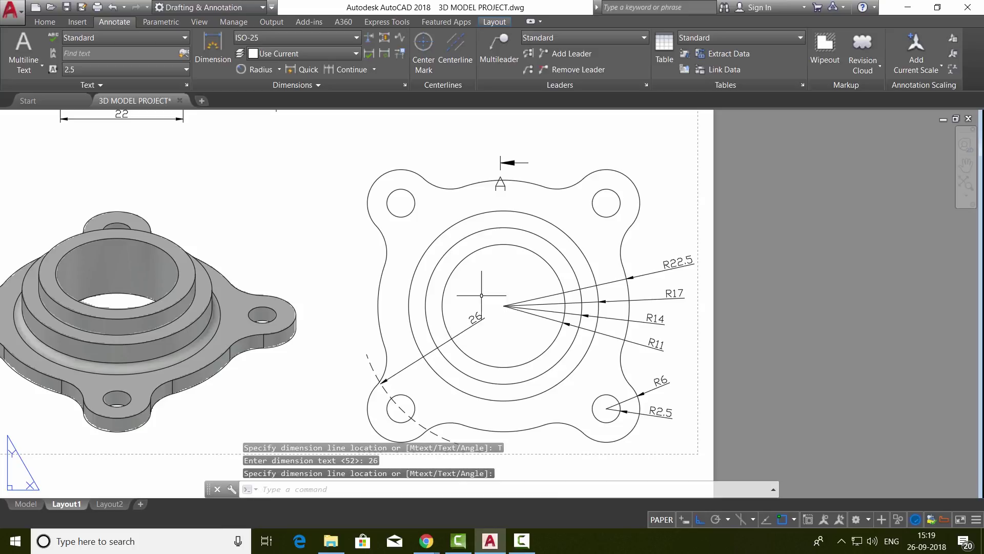
scroll(597, 246, "down", 3)
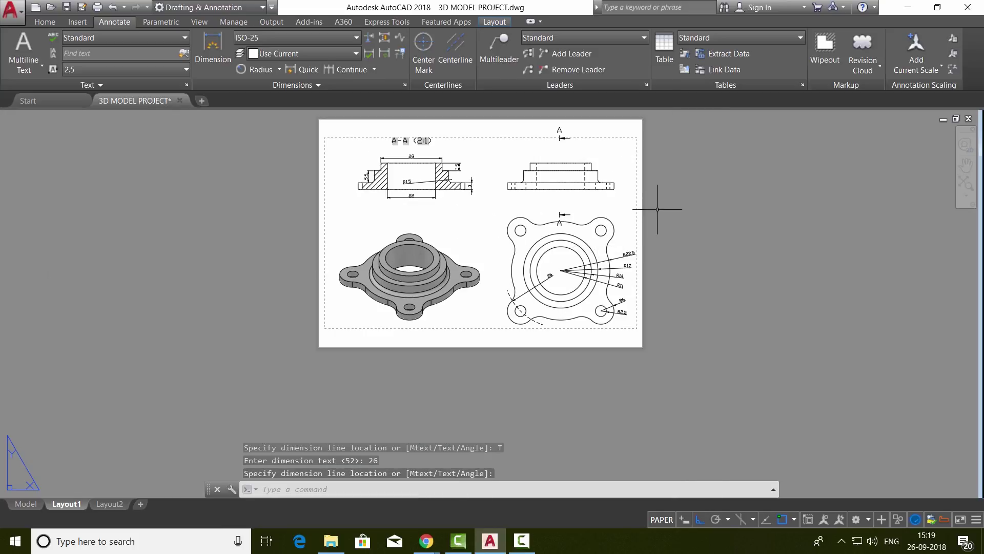
scroll(658, 209, "up", 2)
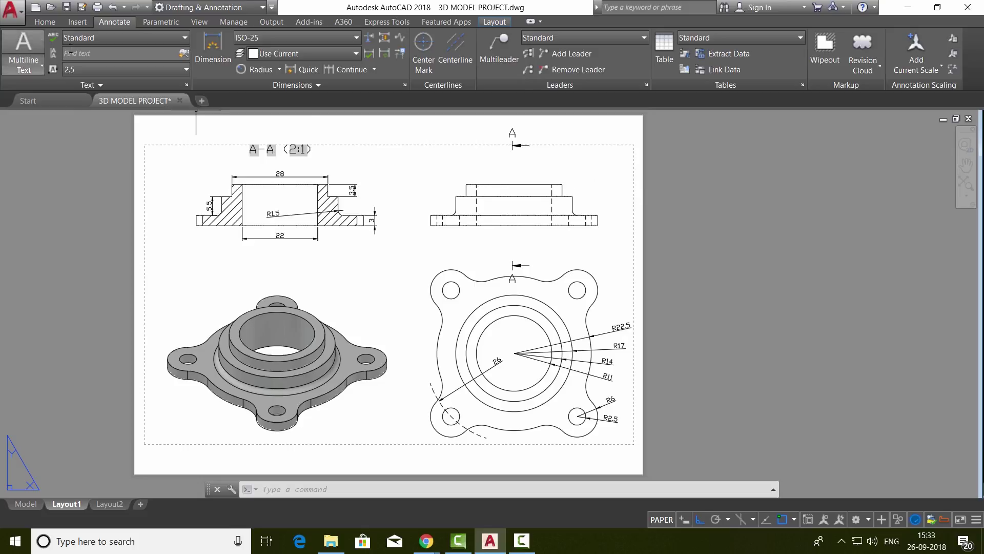
left_click(77, 22)
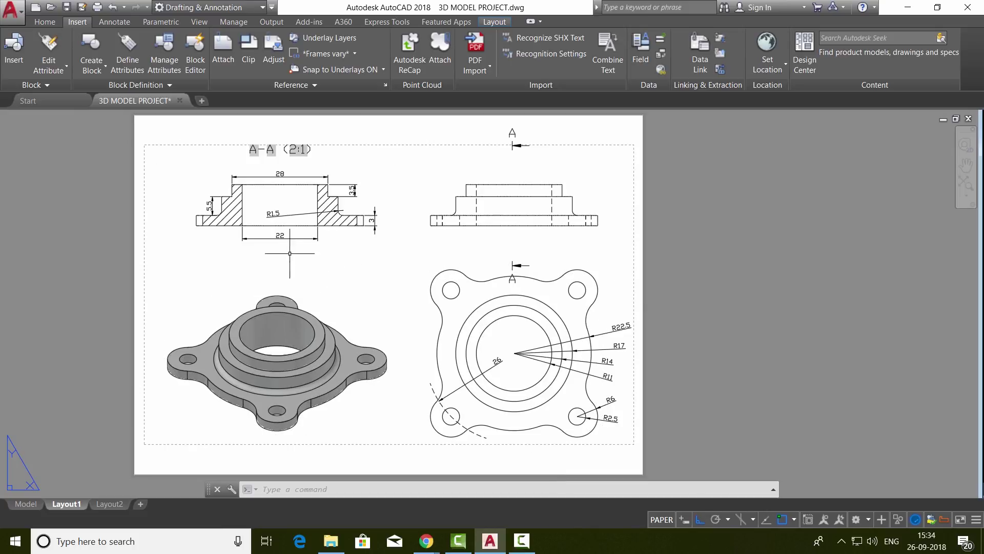
Step: Open the Plot dialog with DWG To PDF.pc3 and ISO A4, and preview the sheet
left_click(11, 21)
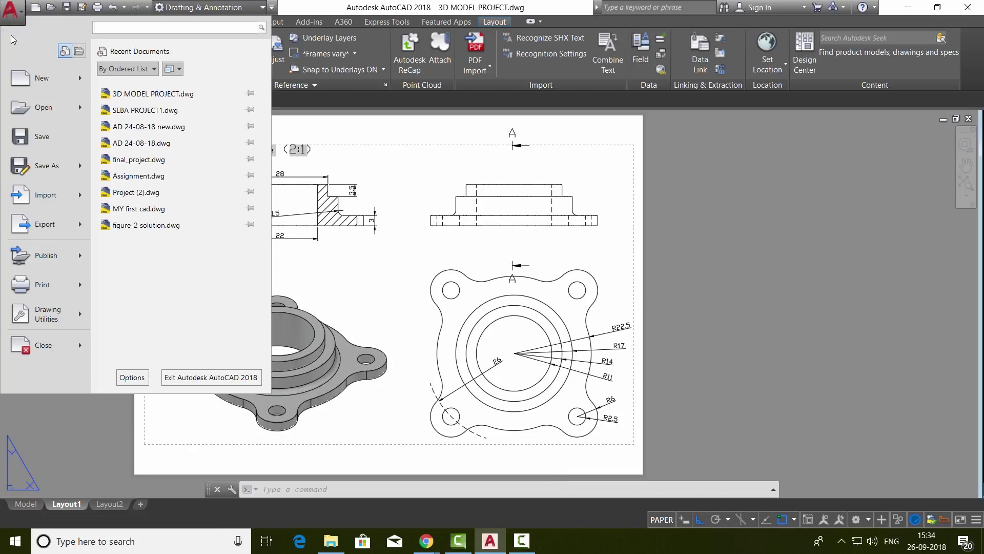
left_click(45, 290)
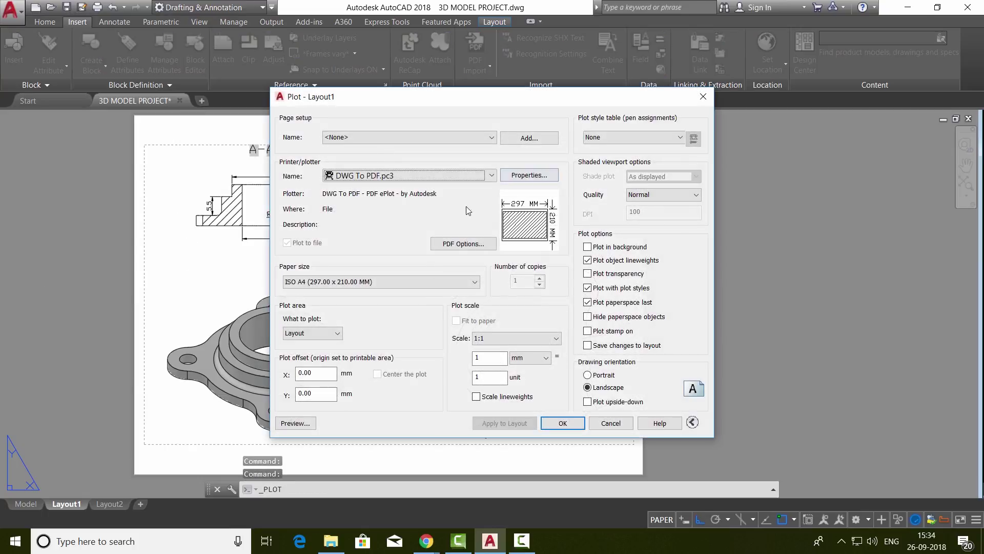
left_click_drag(390, 107, 379, 103)
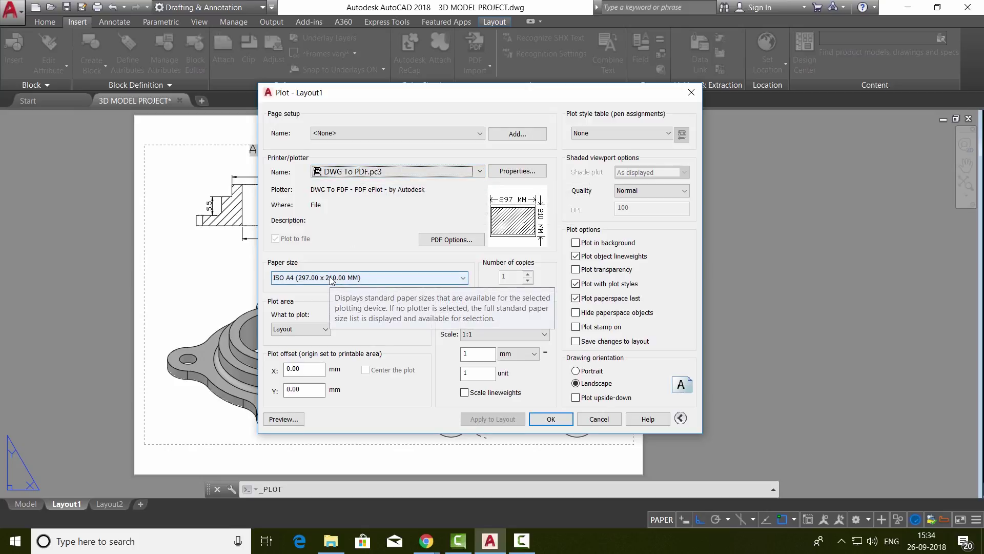
left_click(298, 419)
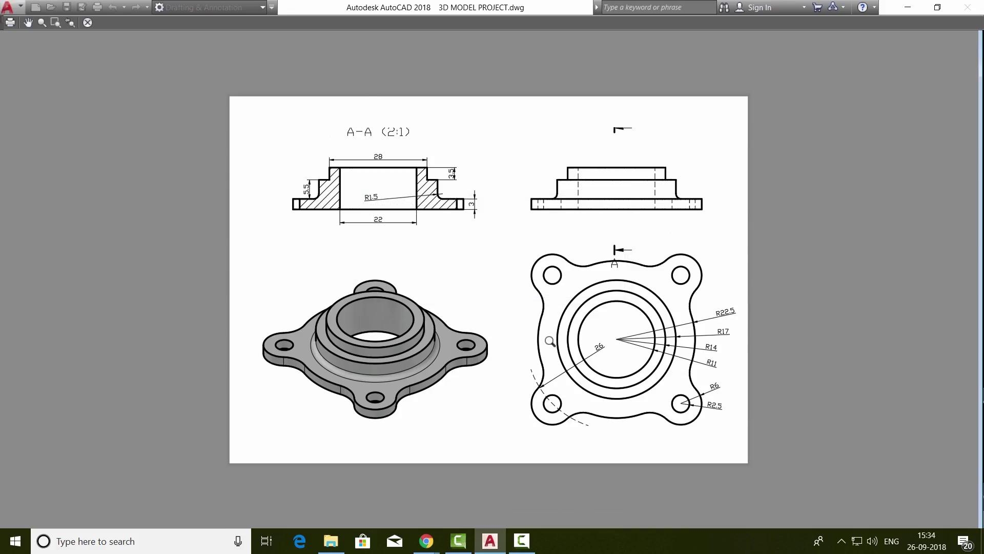
scroll(551, 341, "up", 3)
scroll(551, 342, "down", 2)
scroll(478, 311, "up", 2)
scroll(476, 309, "down", 3)
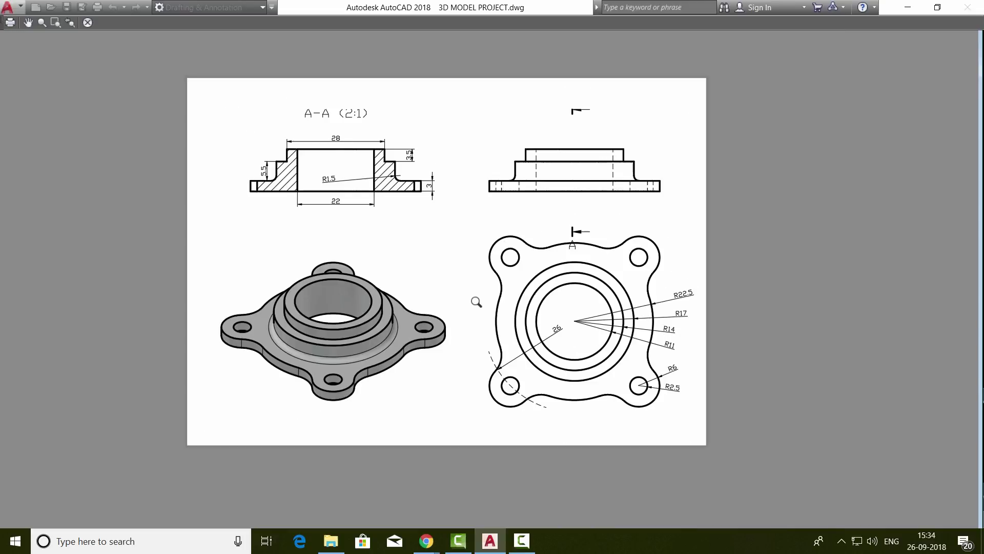
Step: Exit the preview and plot to 3D MODEL PROJECT-Layout1.pdf on the Desktop
right_click(466, 240)
left_click(500, 250)
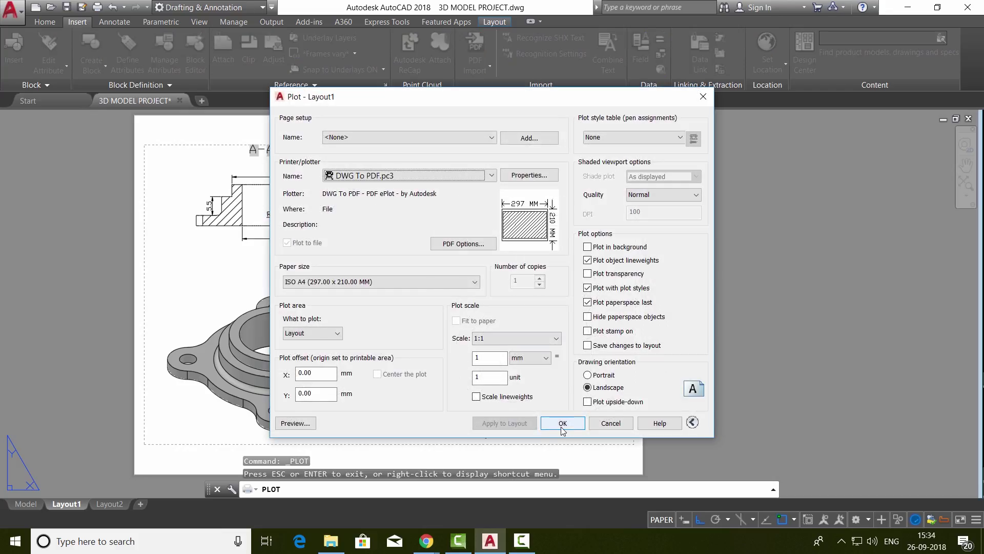
left_click(560, 422)
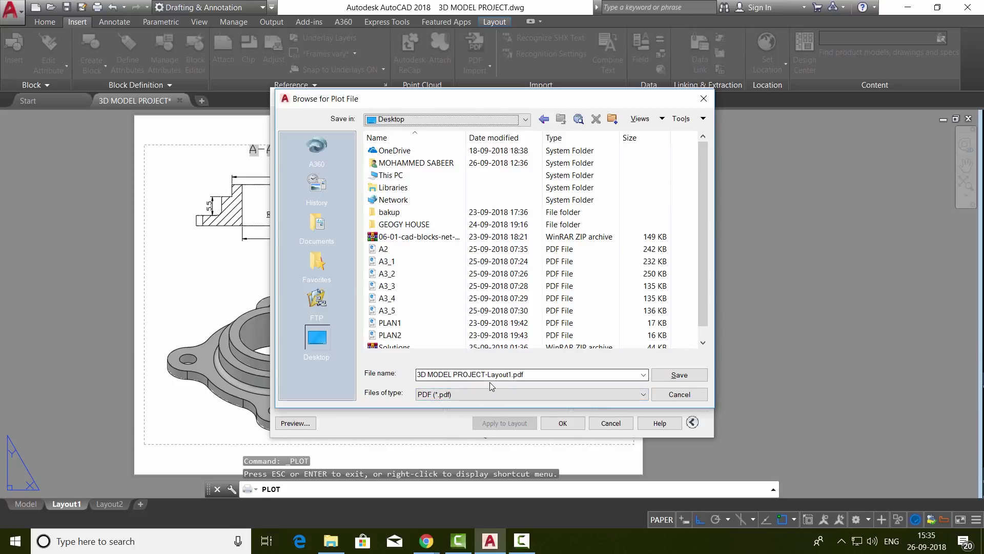
left_click(677, 378)
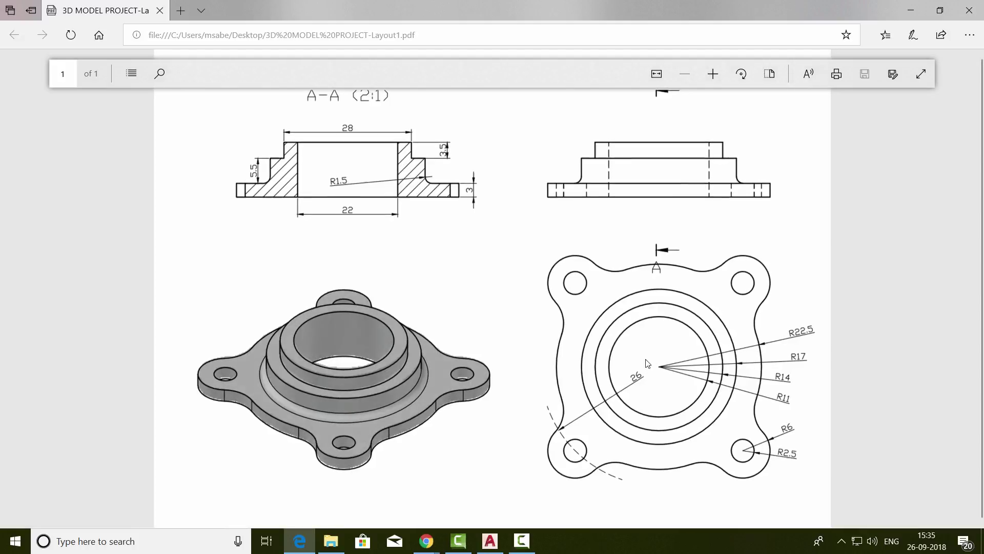